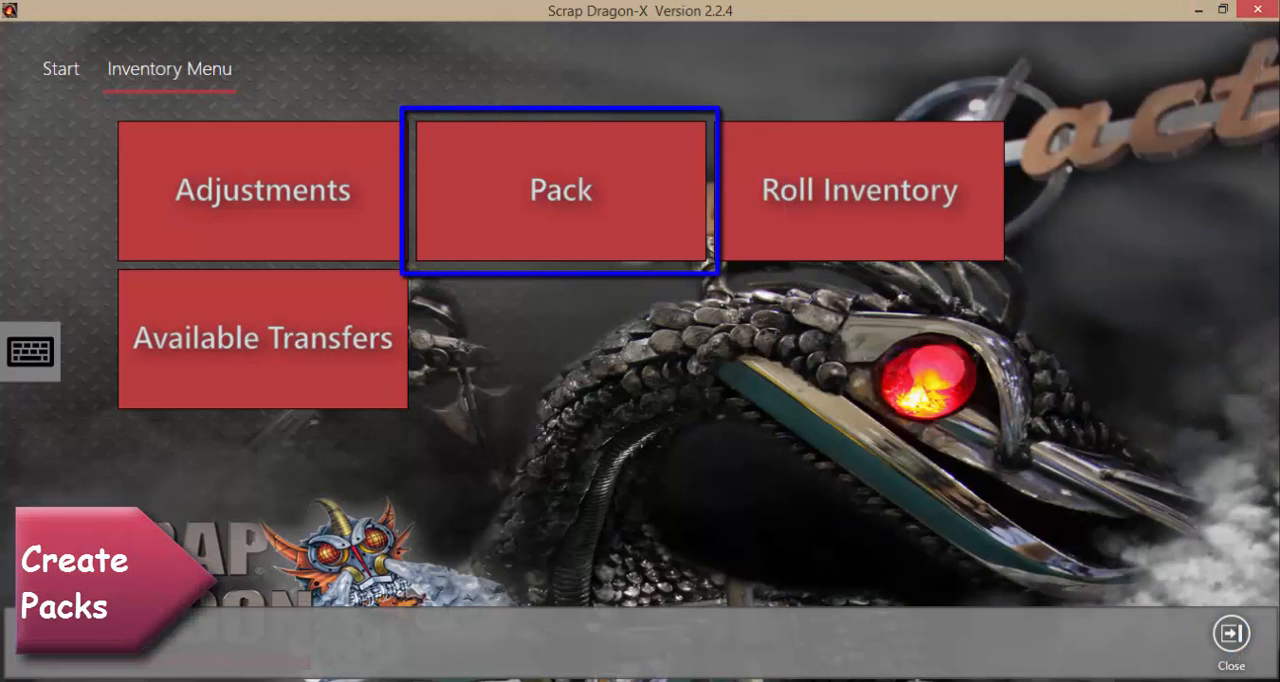
Start a new pack for #2 CU in Inventory Processing, check the available pack types, and keep BOX
click(544, 200)
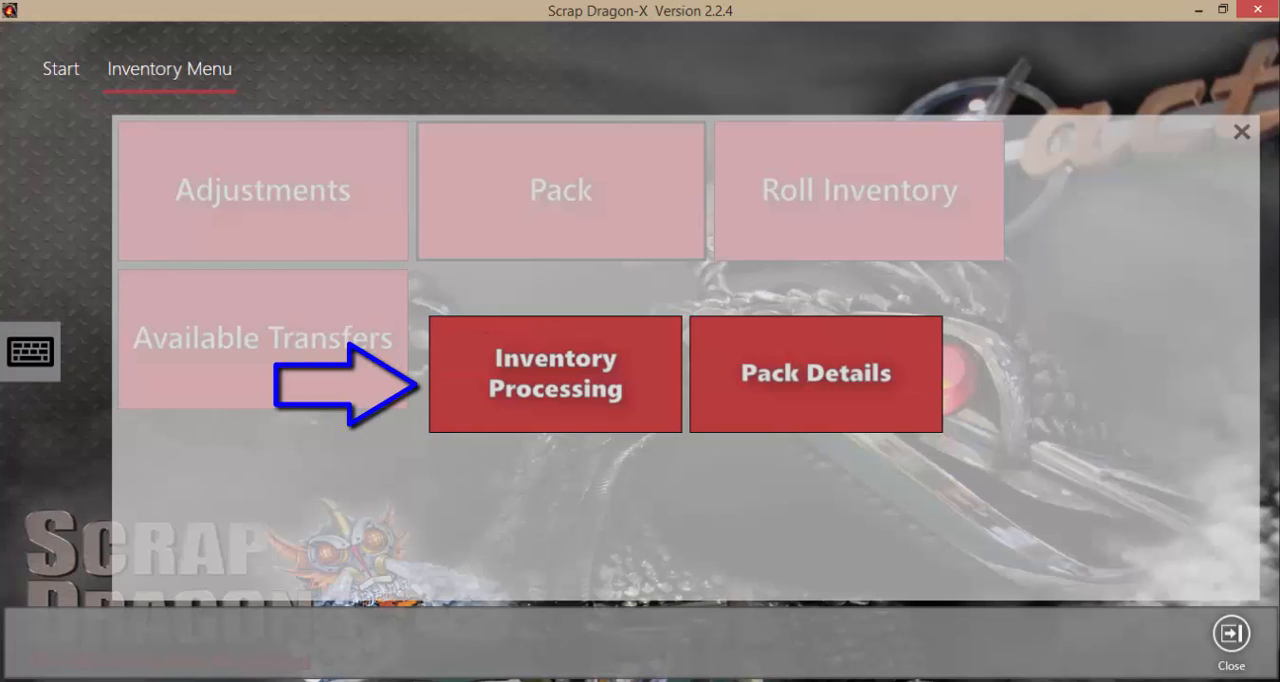
click(555, 373)
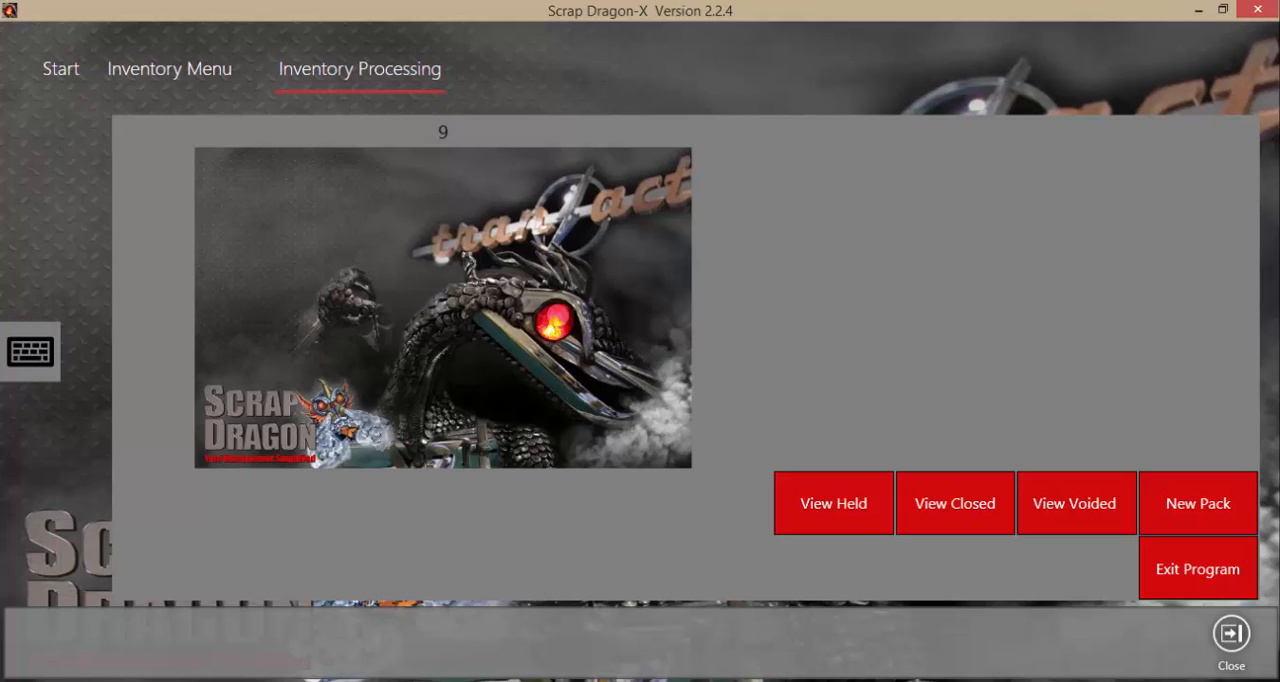
click(1207, 490)
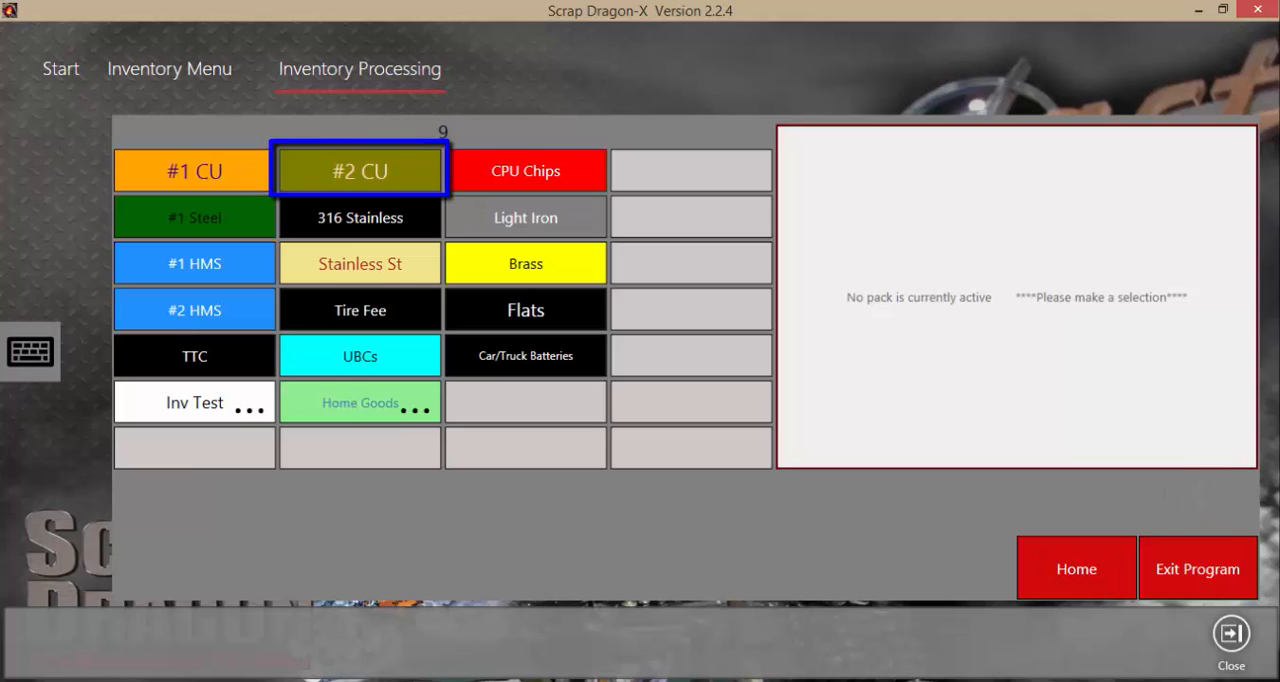
click(371, 169)
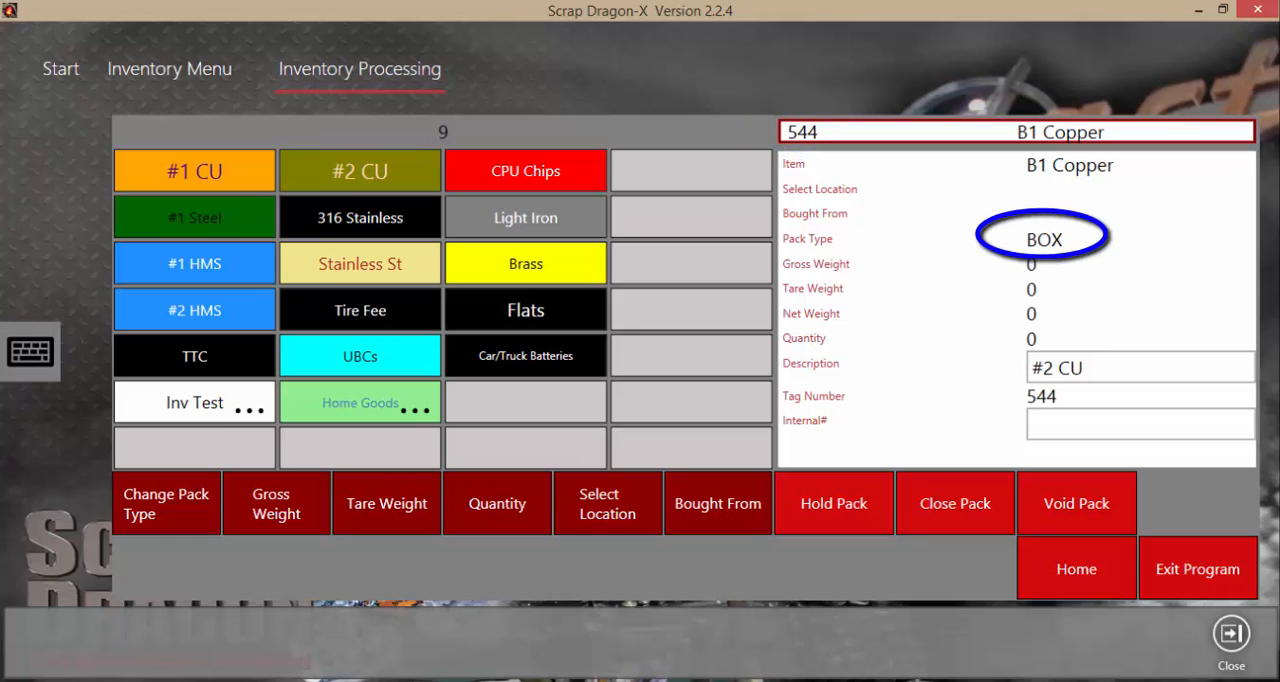
click(166, 503)
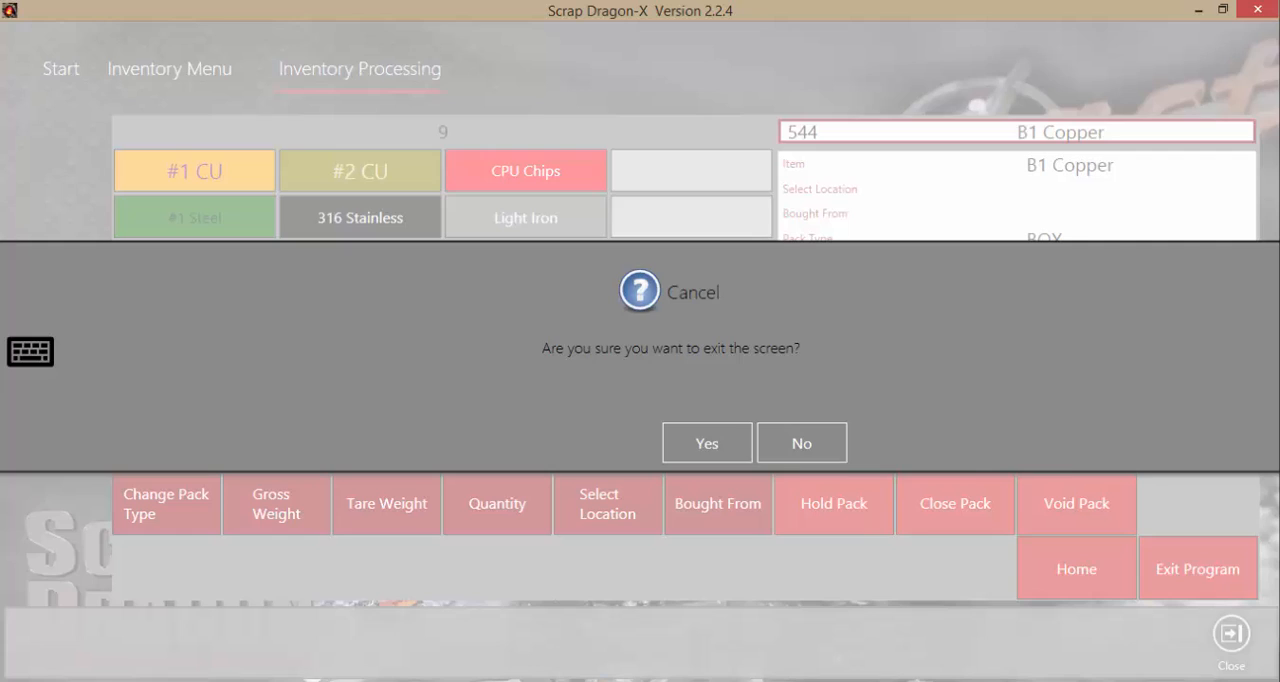
click(707, 443)
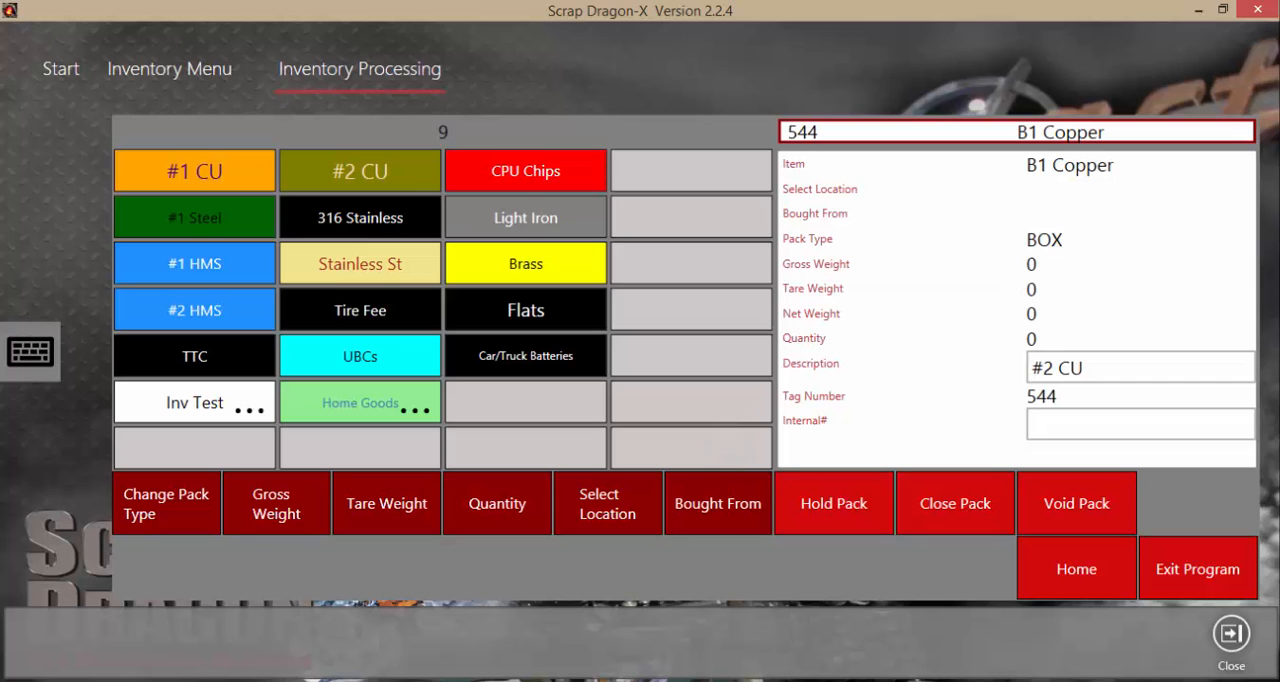
Enter a manual gross weight of 75 and a tare weight of 10 for the #2 CU pack
click(276, 503)
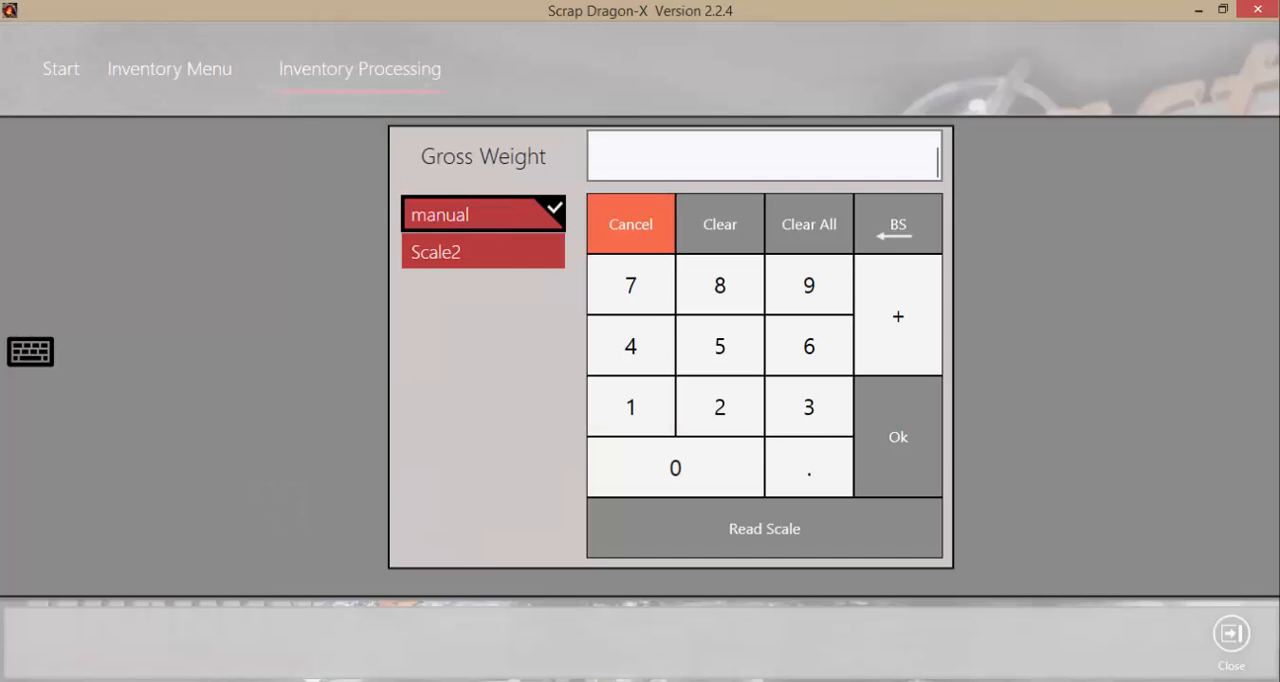
click(630, 285)
click(719, 346)
click(898, 437)
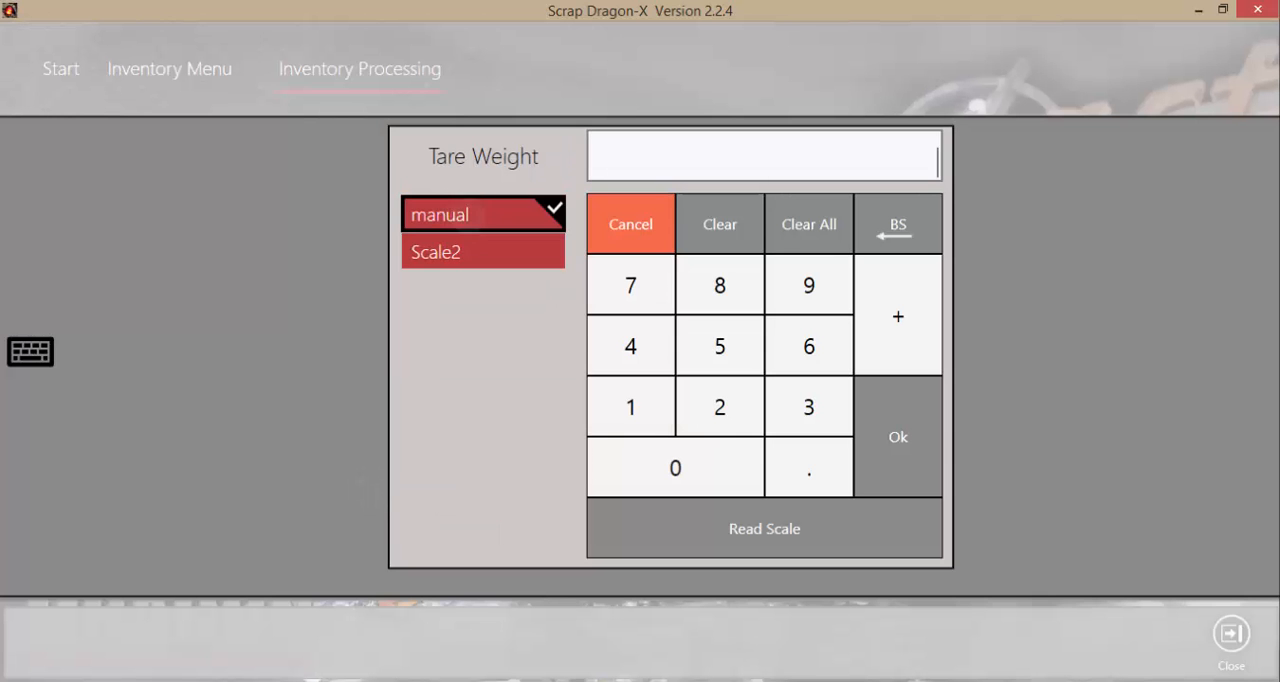
click(630, 407)
click(675, 467)
click(898, 437)
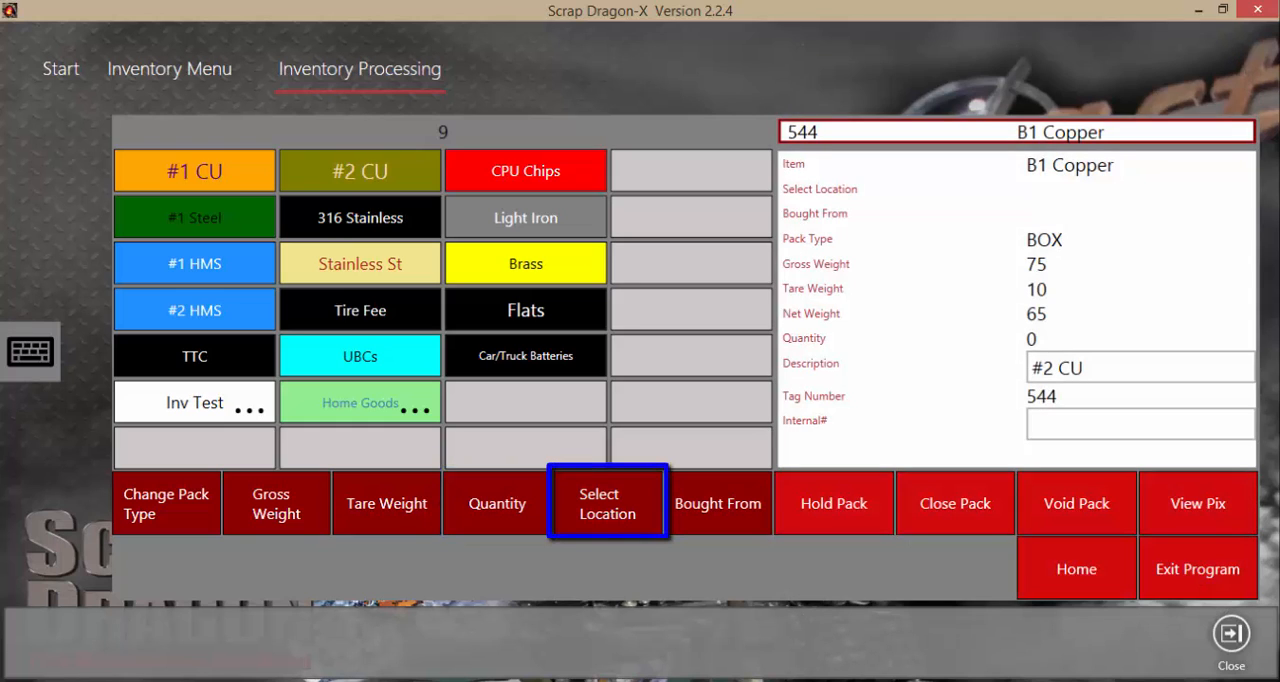
Assign the pack to Warehouse 1, Row B Left Column, and place it on hold despite existing held packs
click(608, 503)
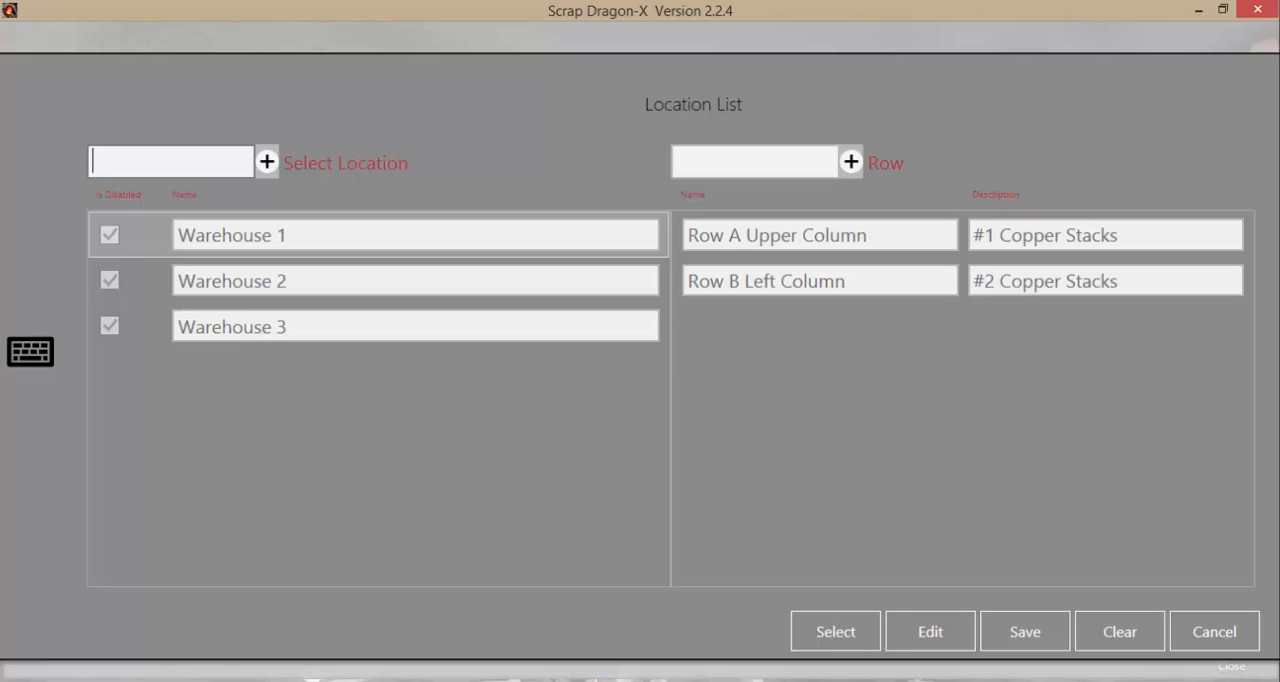
click(820, 281)
click(835, 631)
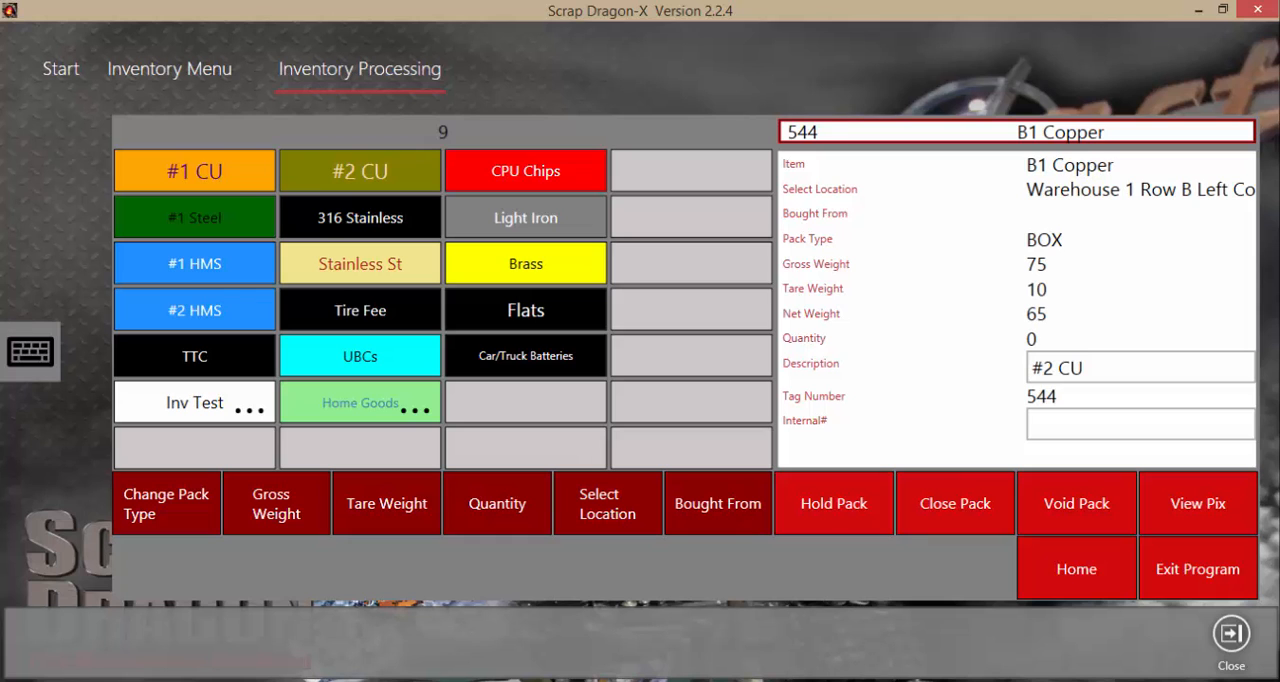
click(834, 503)
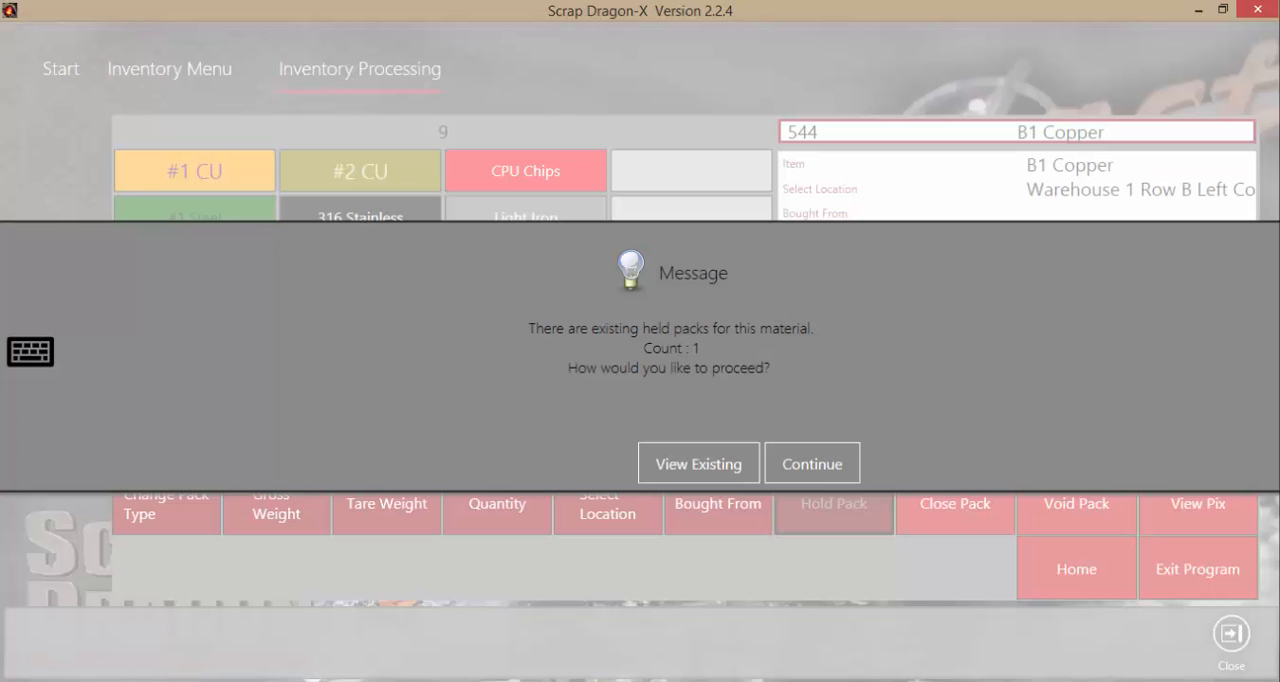
click(812, 463)
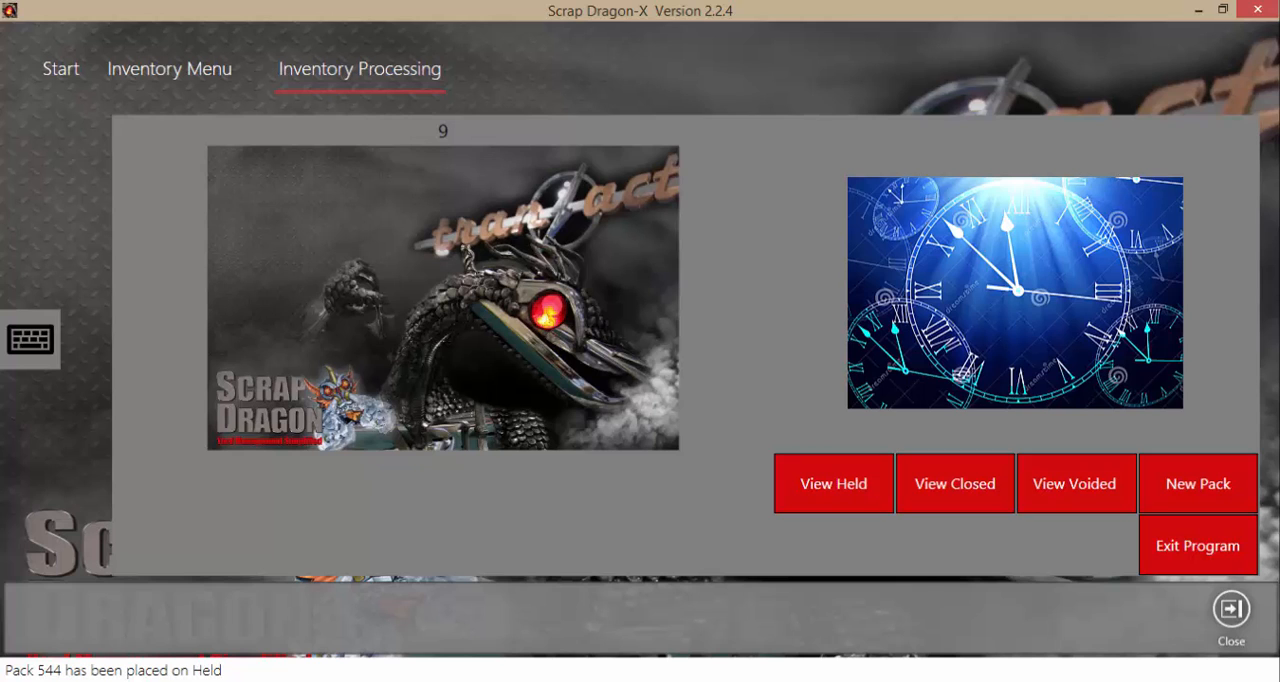
Sort the held packs by date descending and reopen the #2 CU pack with tag number 544
click(834, 483)
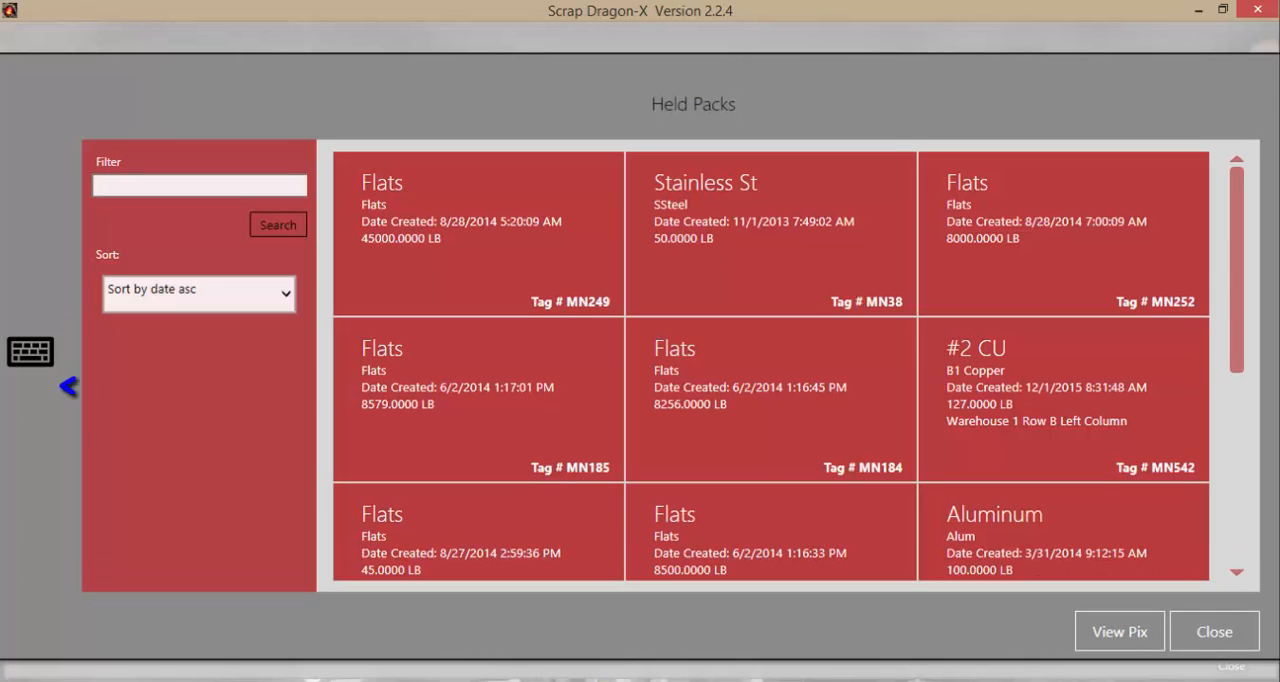
click(285, 293)
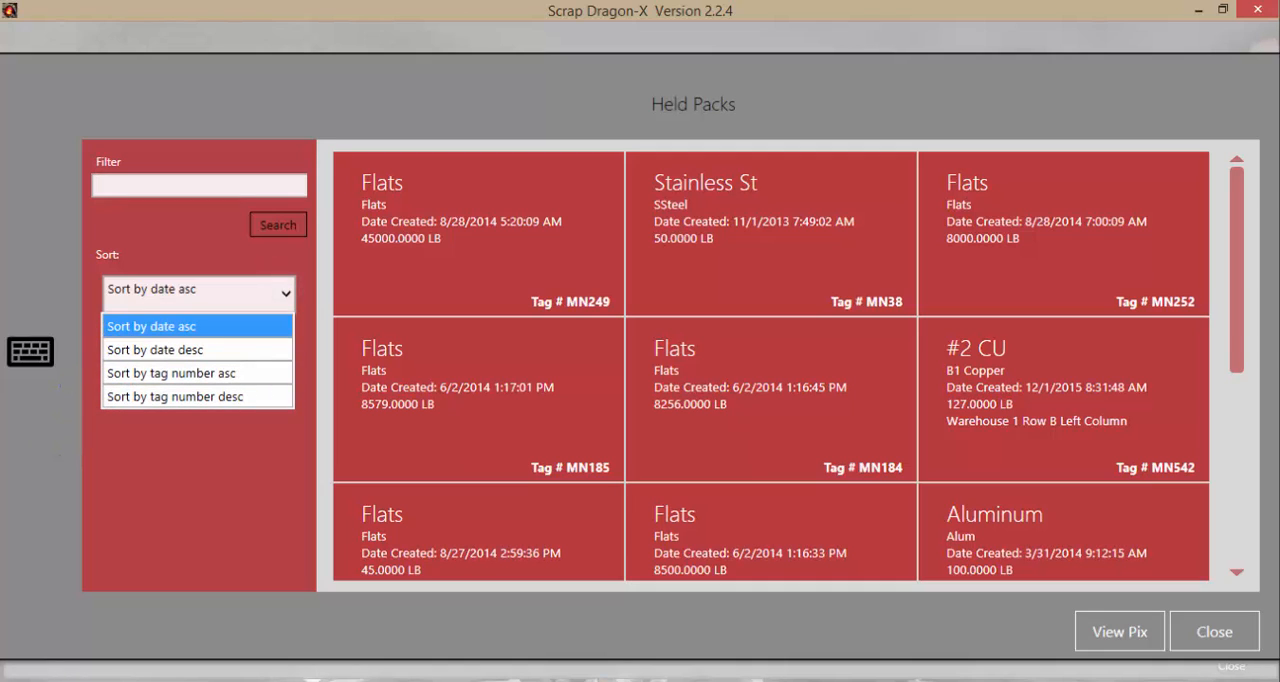
click(156, 350)
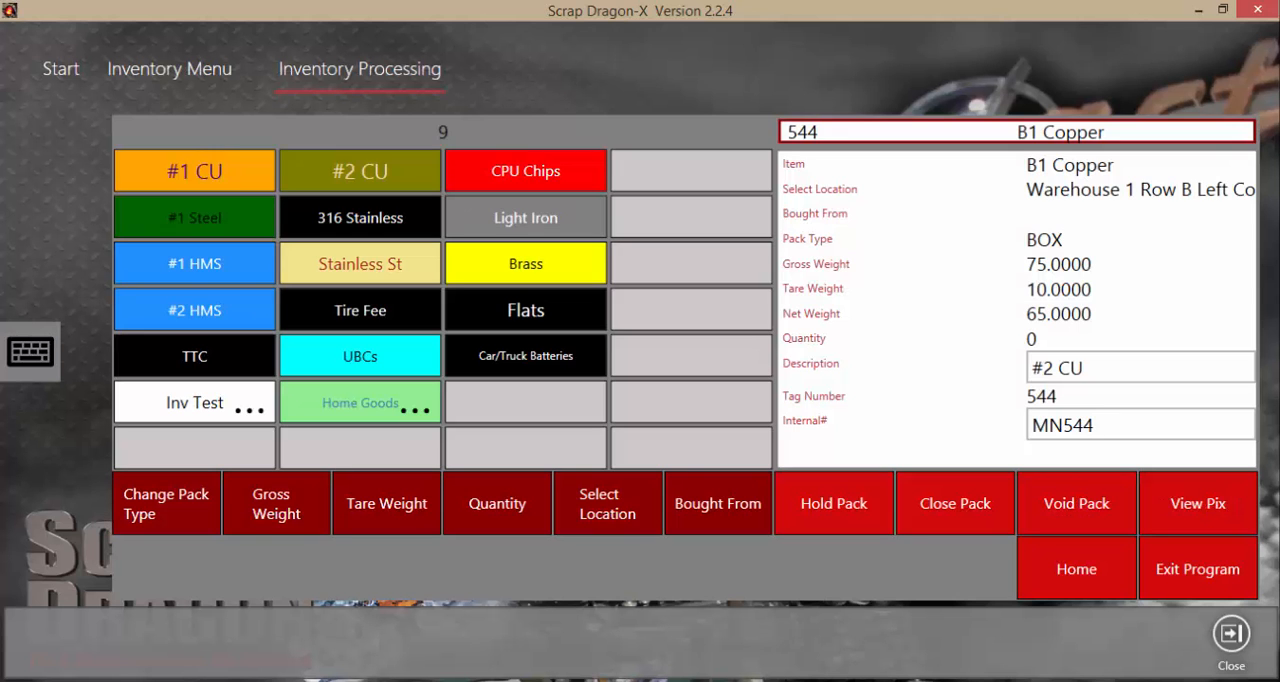
Set the reopened pack's gross weight to 90, close the pack, and leave Inventory Processing
click(276, 503)
click(483, 214)
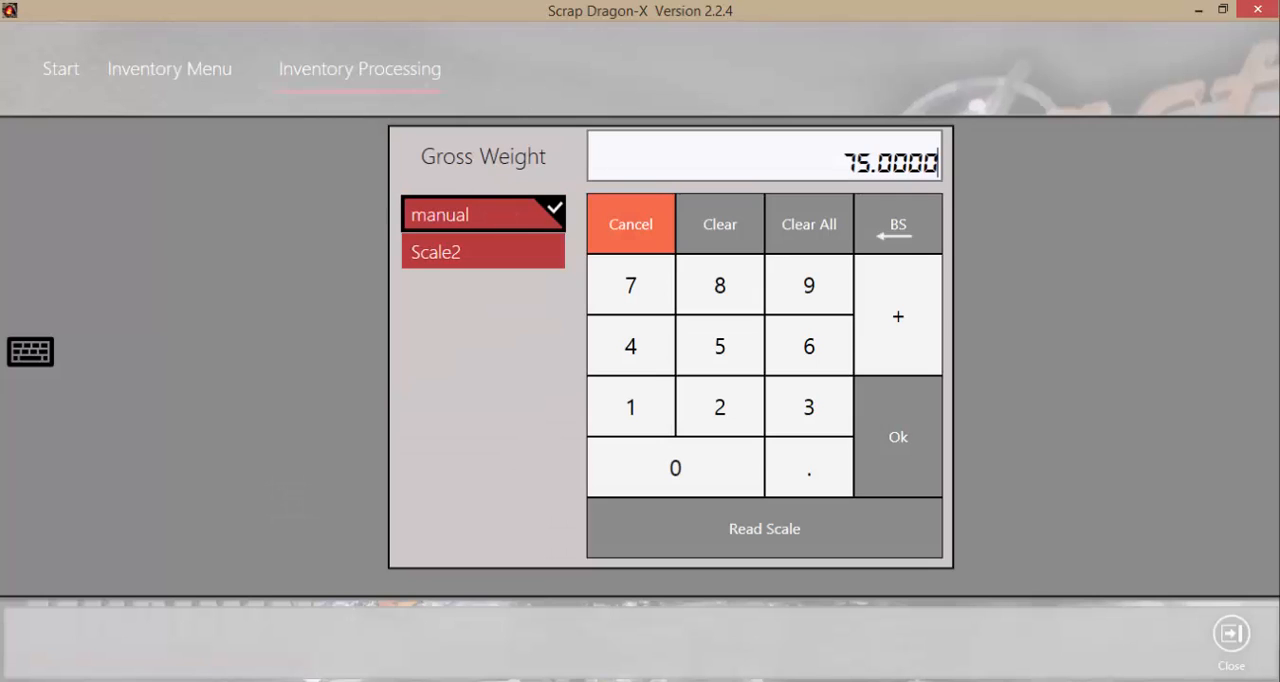
click(720, 224)
click(809, 285)
click(675, 467)
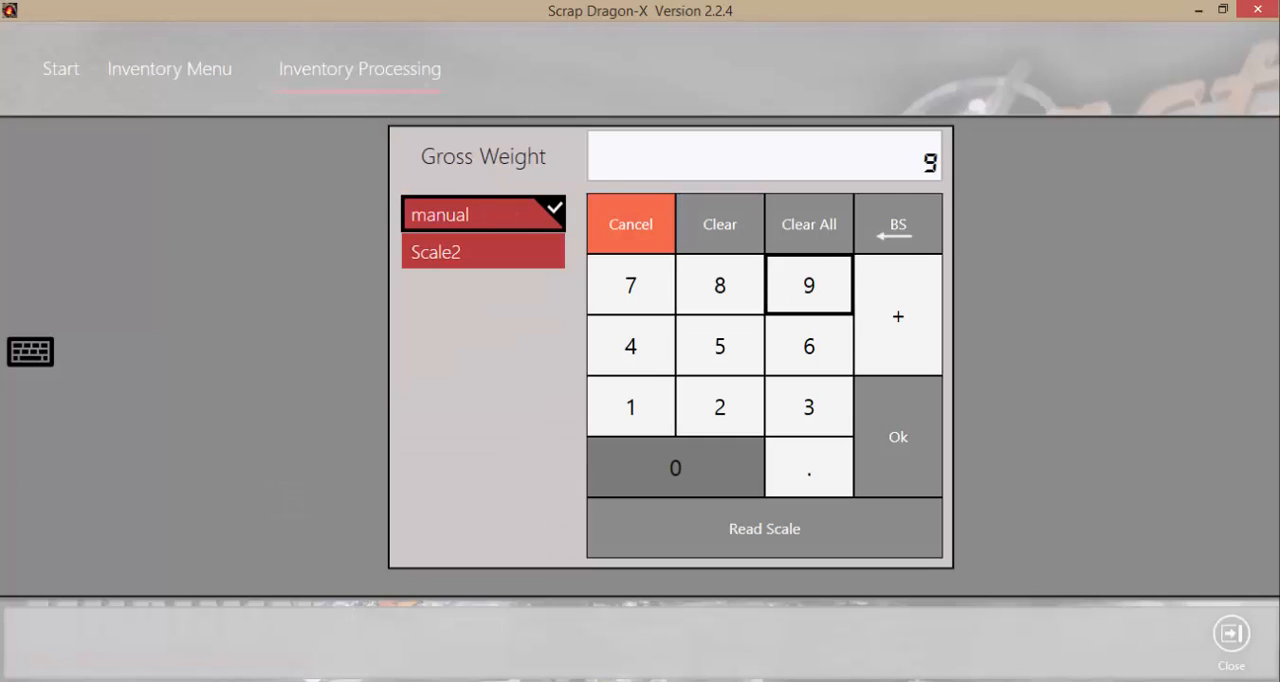
click(898, 437)
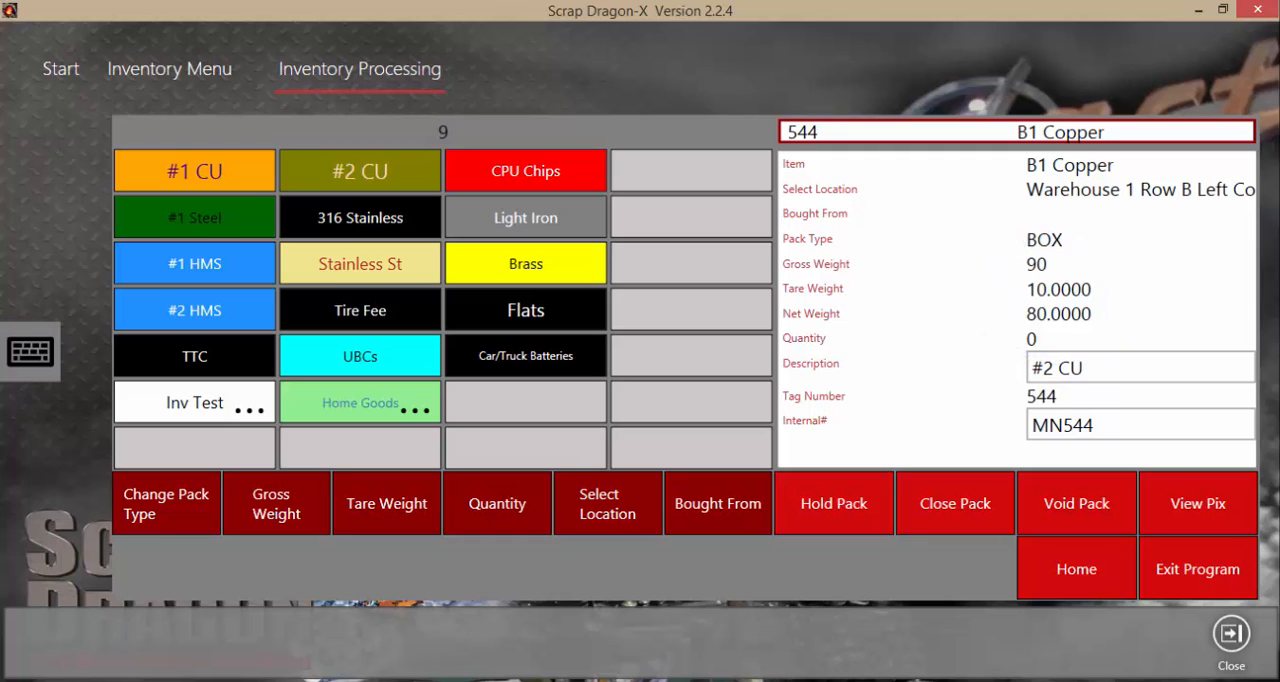
click(955, 503)
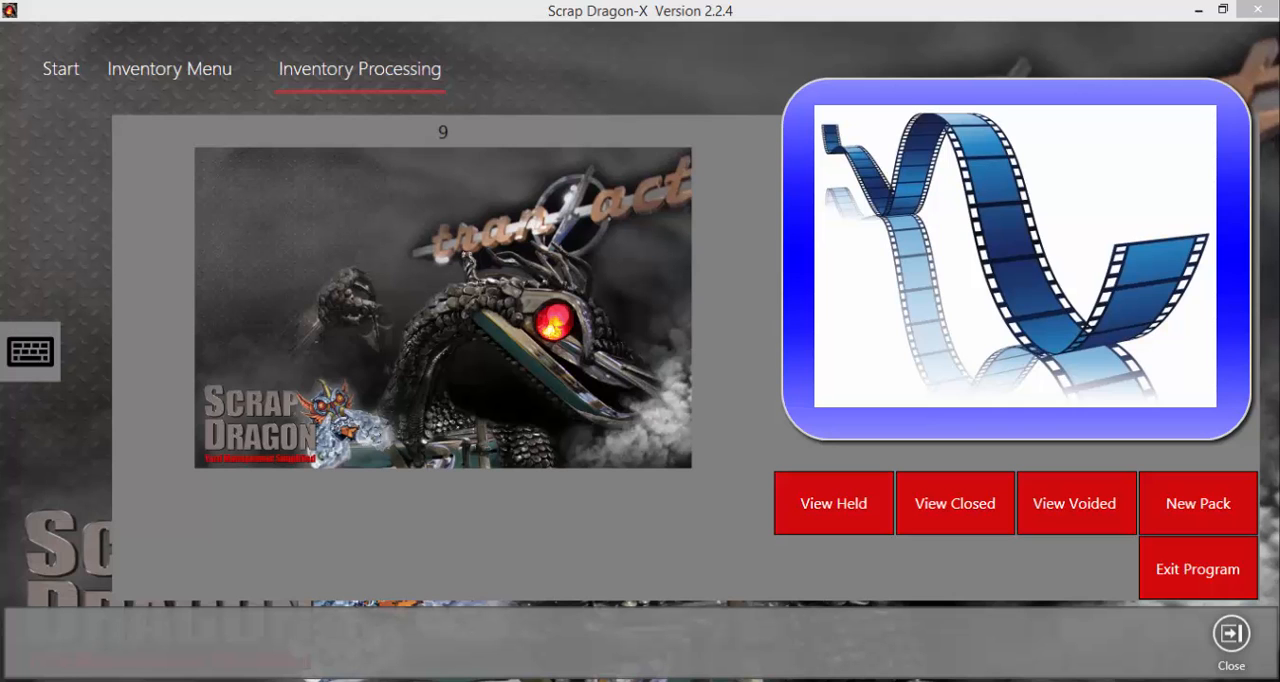
click(1198, 569)
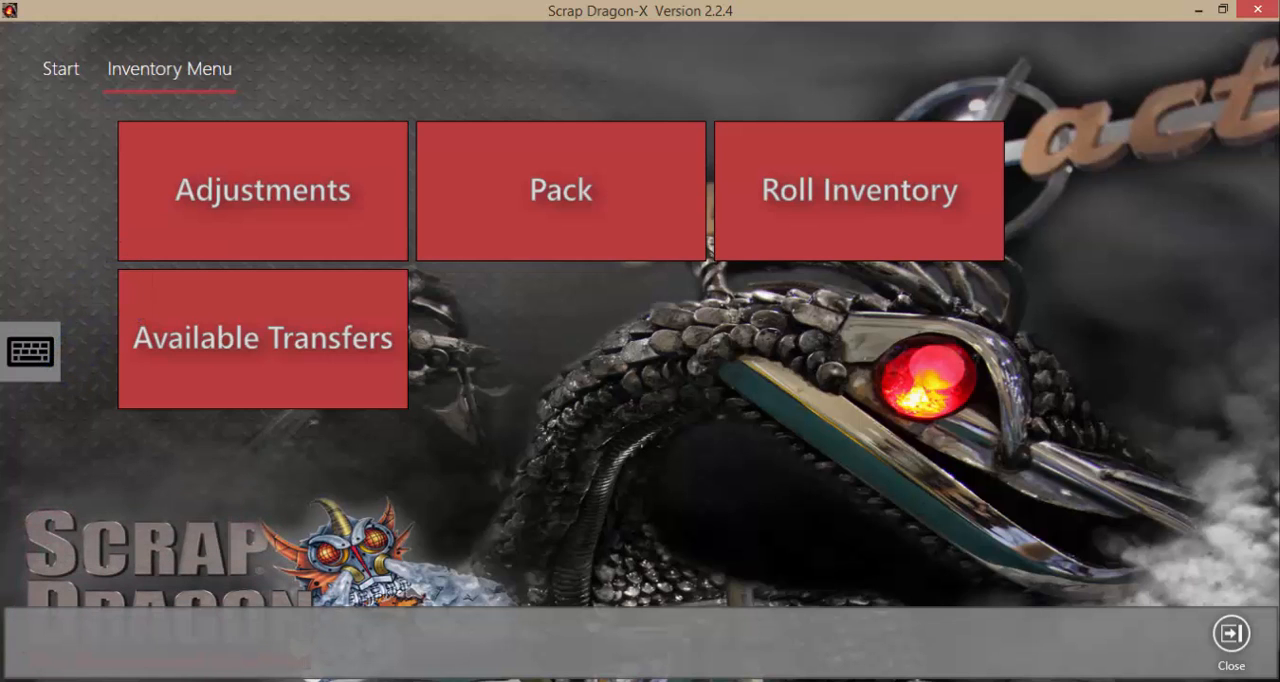
Add an inventory adjustment line for item A1 Copper (#1 CU) in the Main Yard
click(263, 190)
click(555, 311)
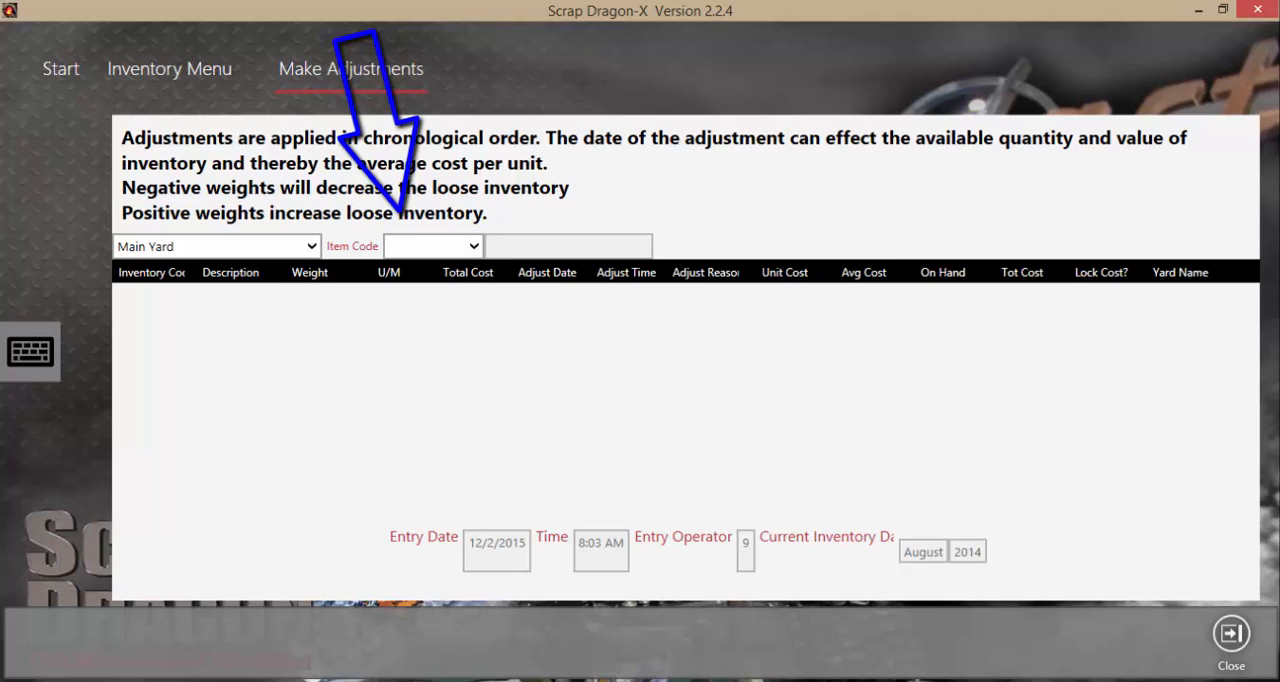
click(474, 246)
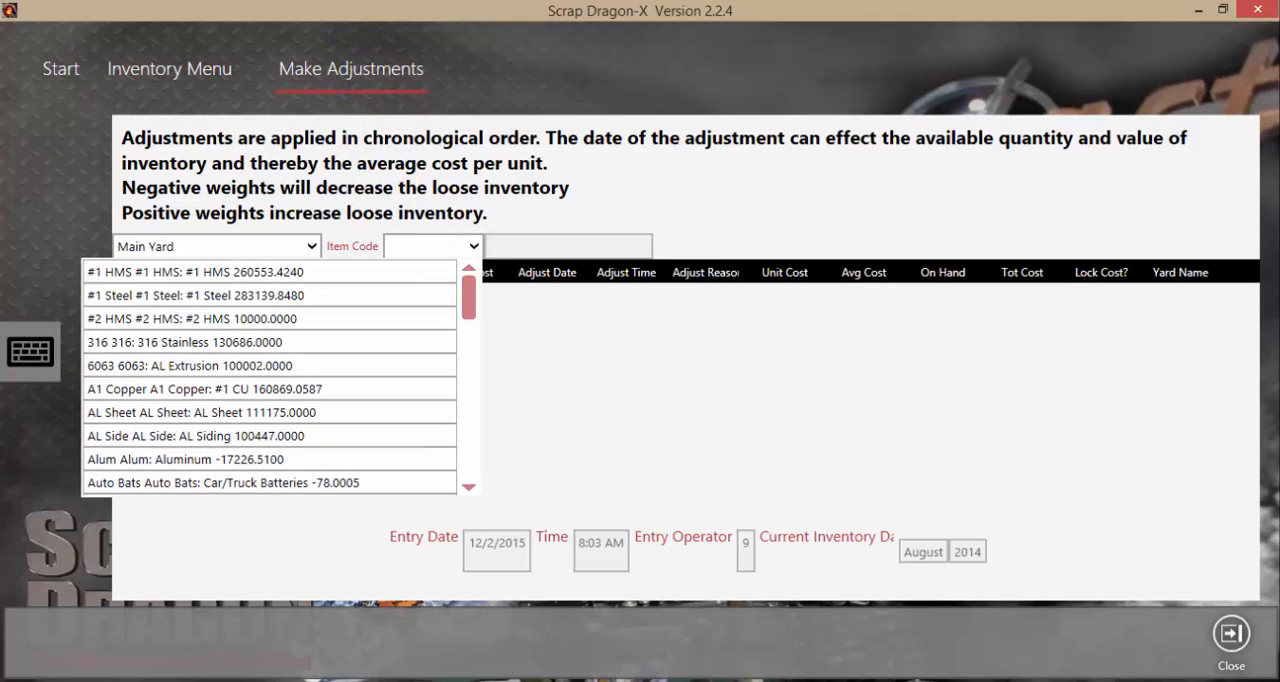
click(270, 389)
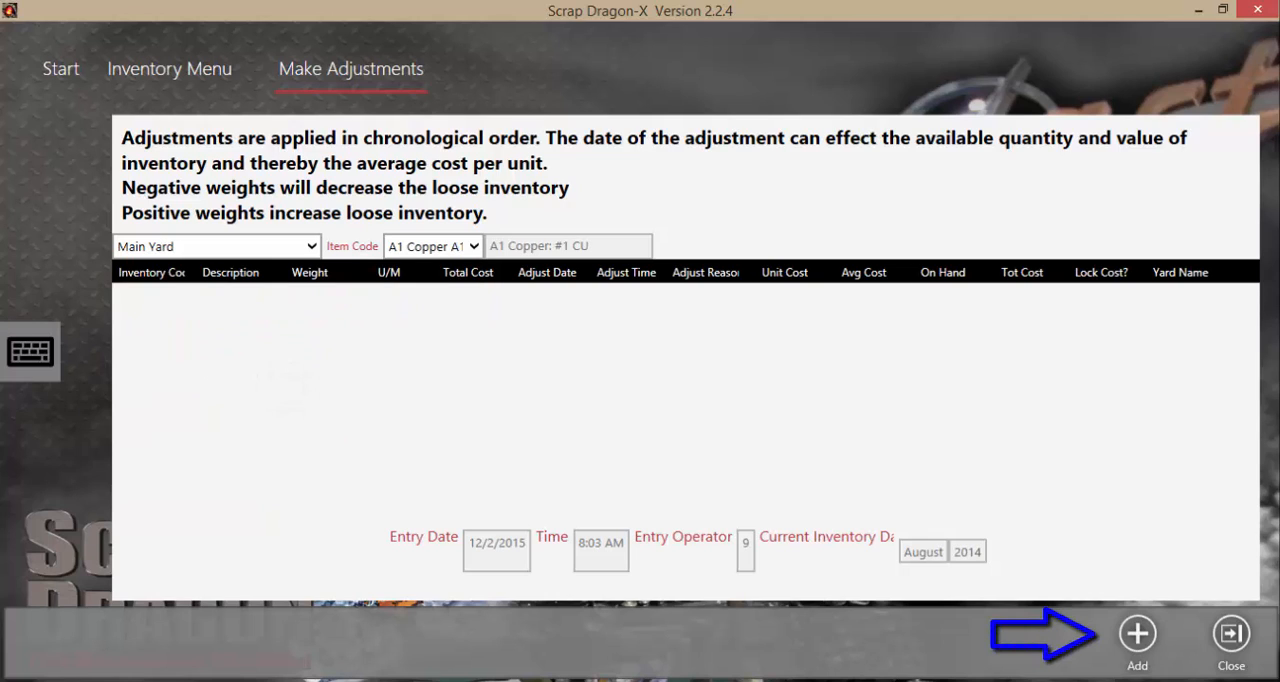
click(1137, 633)
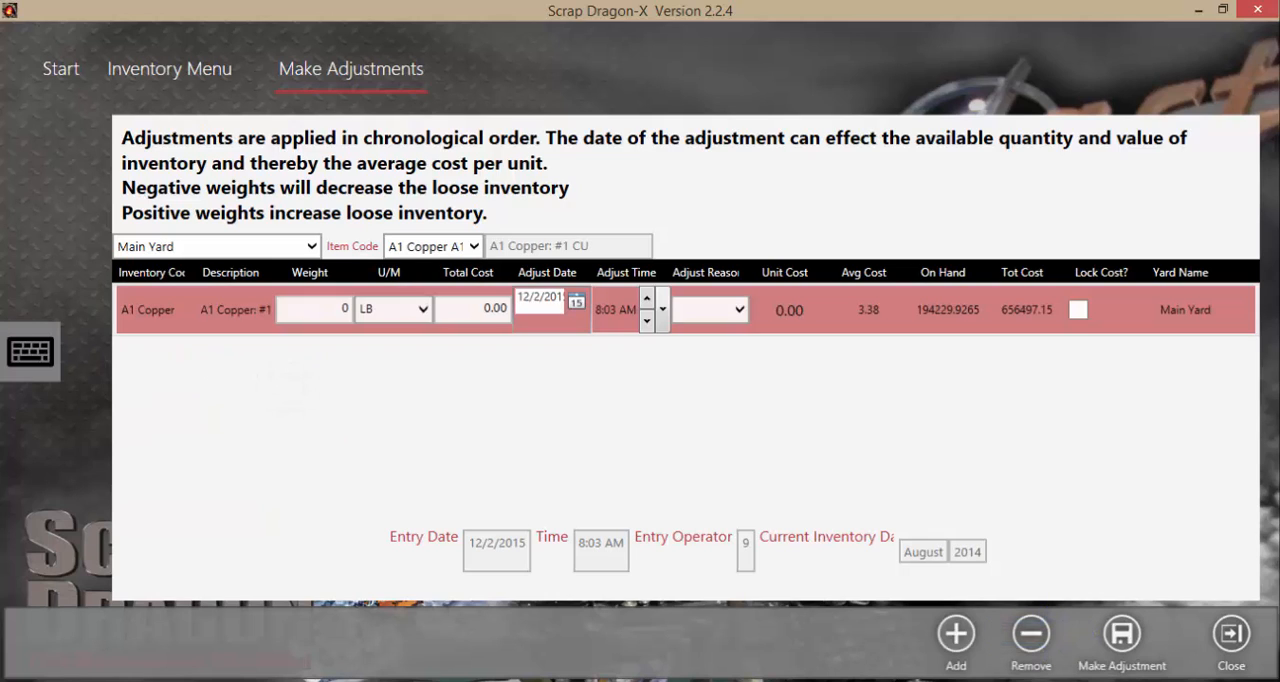
Fill in the A1 Copper adjustment with weight -60 LB, adjust date 11/15/2015 and adjust reason Physical
click(316, 309)
text(-60)
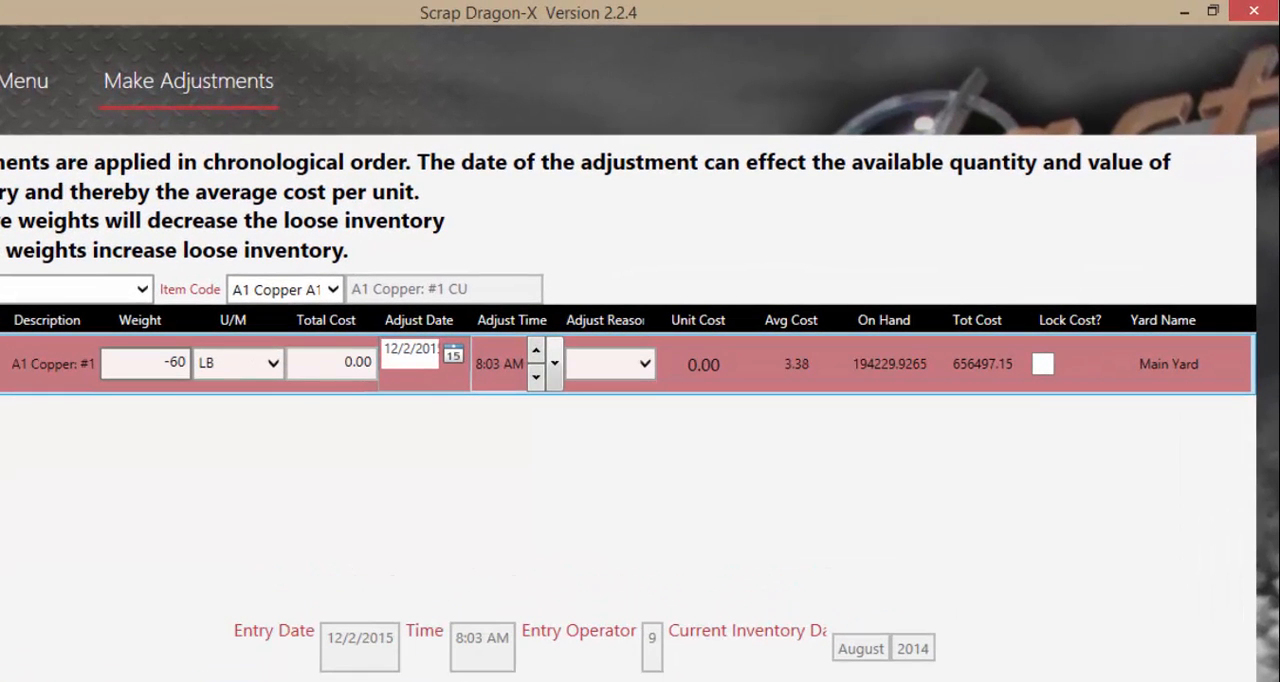
key(Tab)
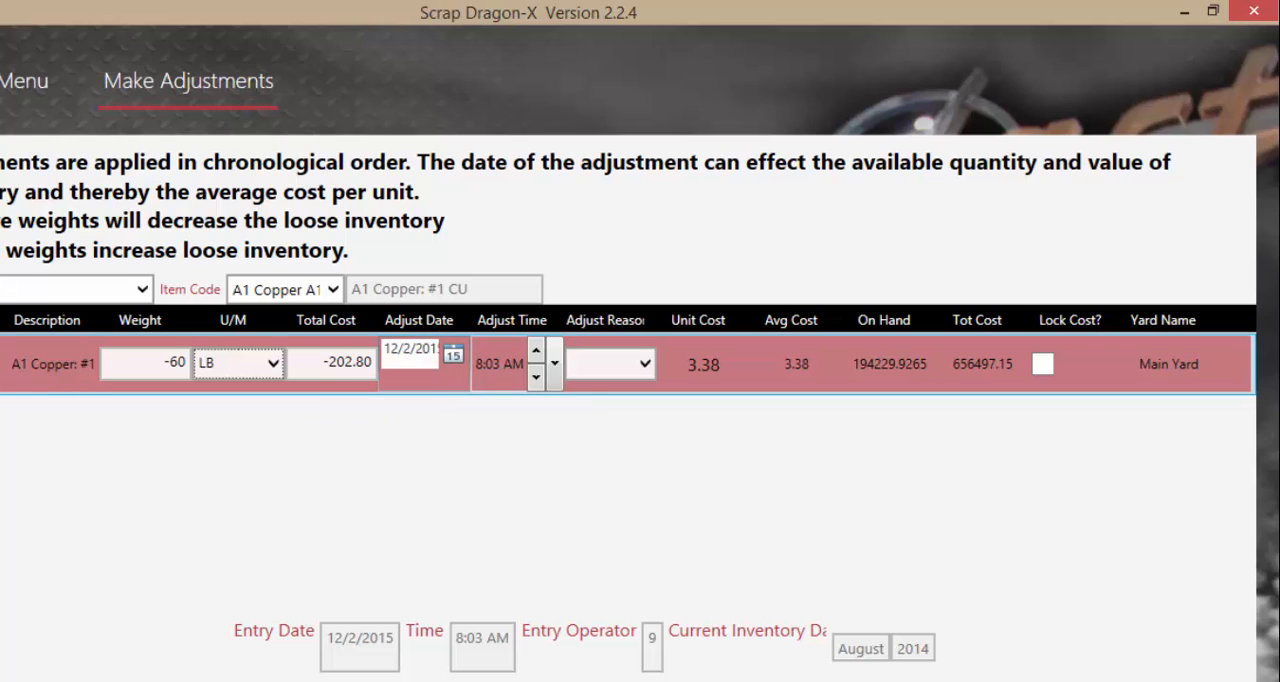
click(453, 355)
click(264, 388)
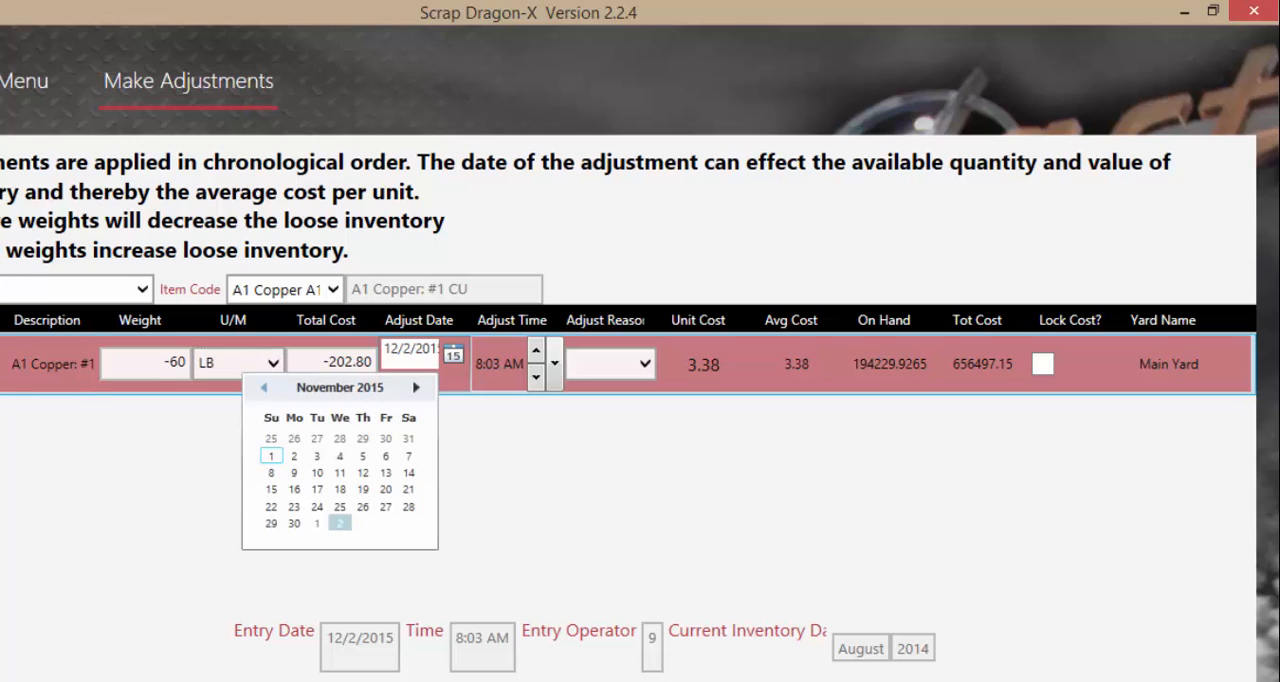
click(271, 490)
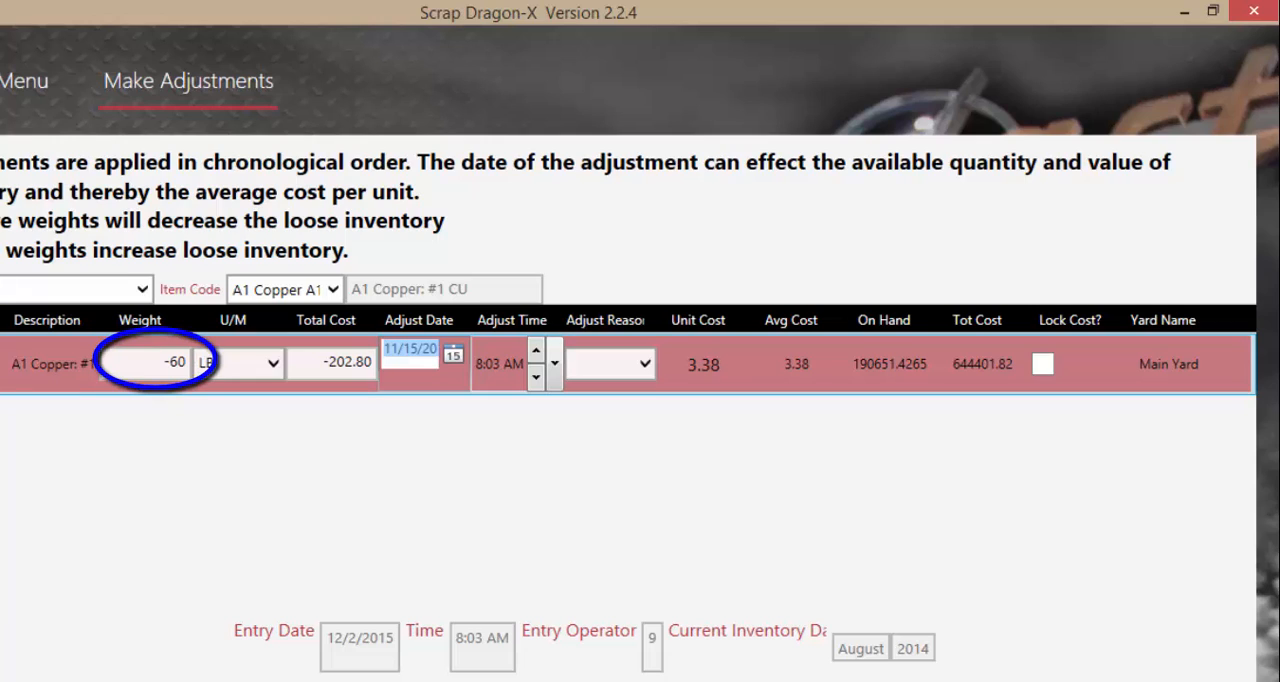
click(645, 364)
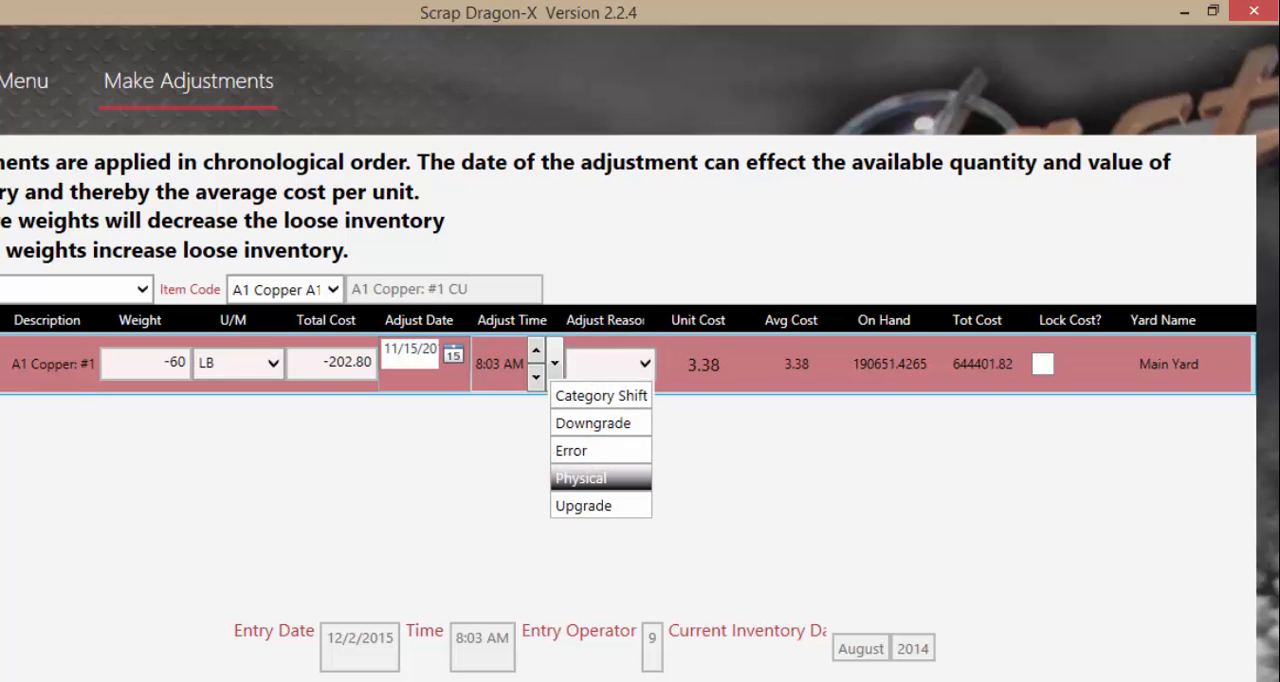
click(600, 478)
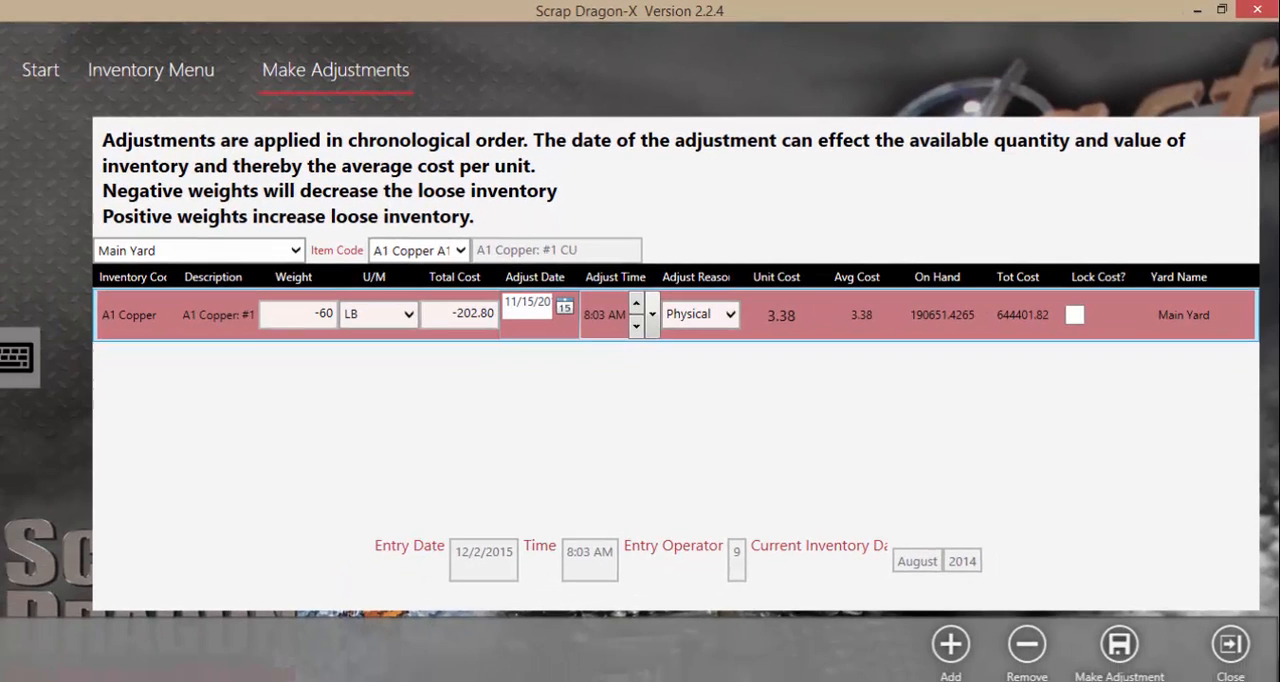
Make the A1 Copper adjustment, view the Inventory Adjustment Report, and return to the inventory menu
click(1121, 633)
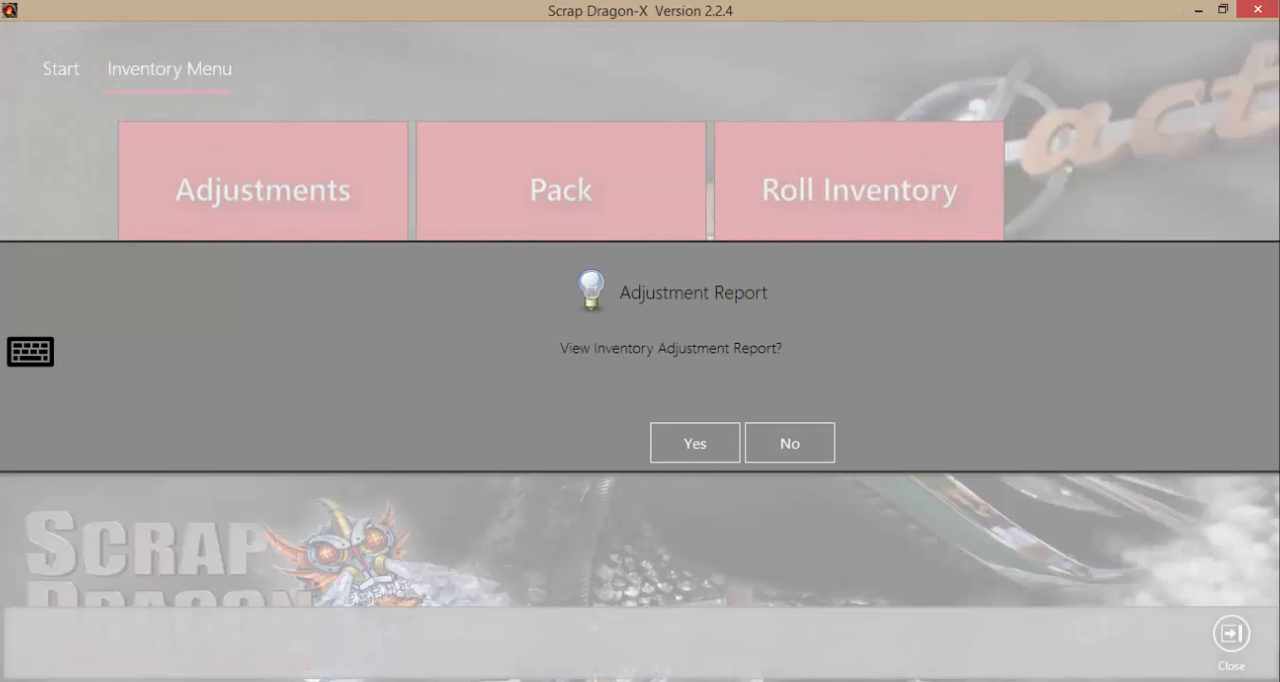
click(695, 443)
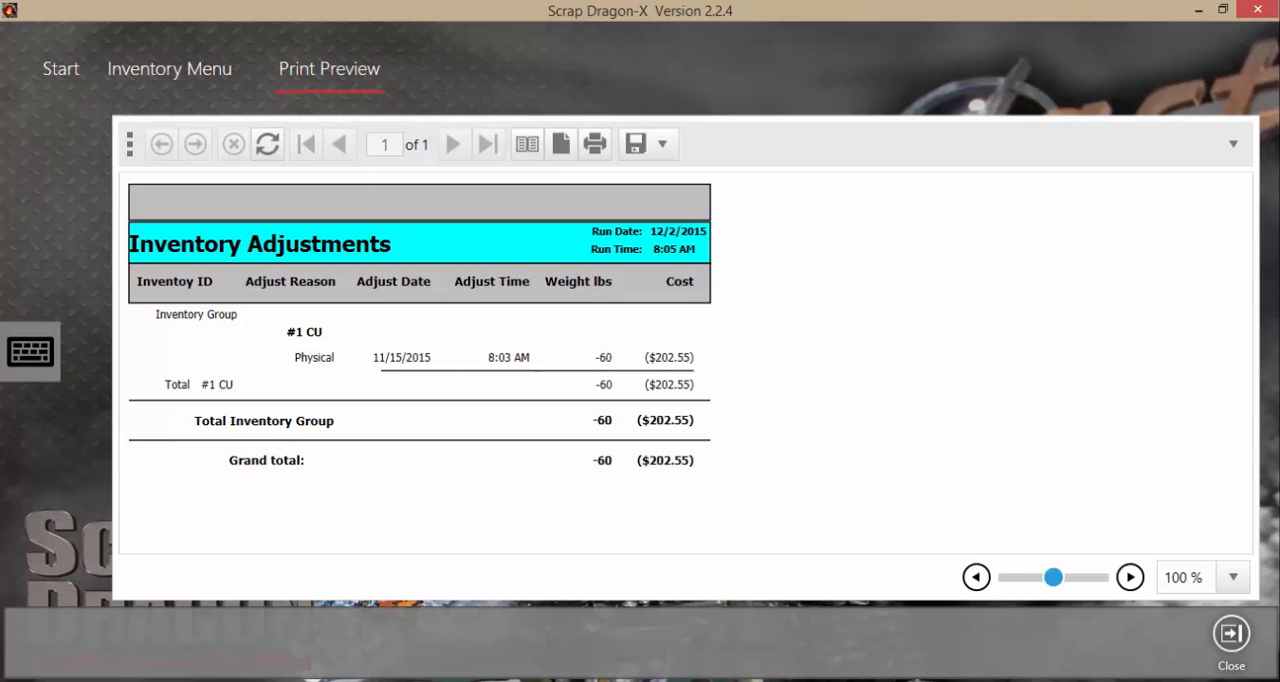
click(1231, 634)
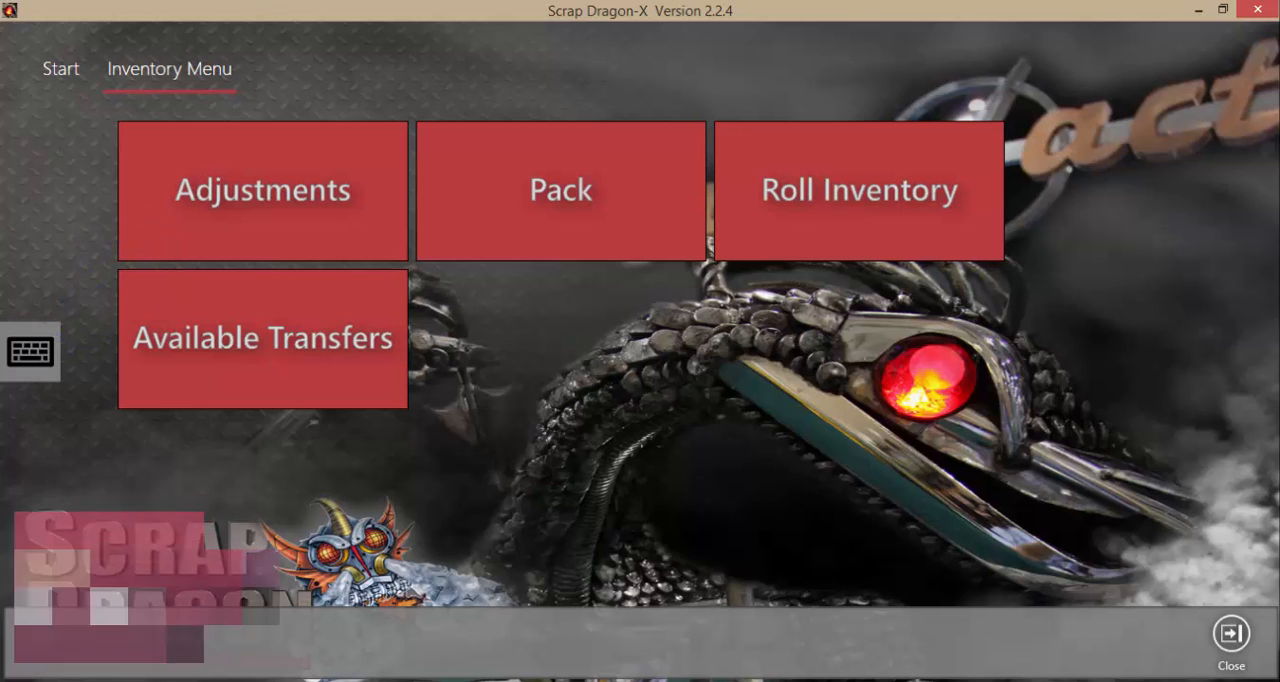
Start a new inventory movement from B1 Copper (#2 CU) to A1 Copper (#1 CU)
click(263, 191)
click(812, 303)
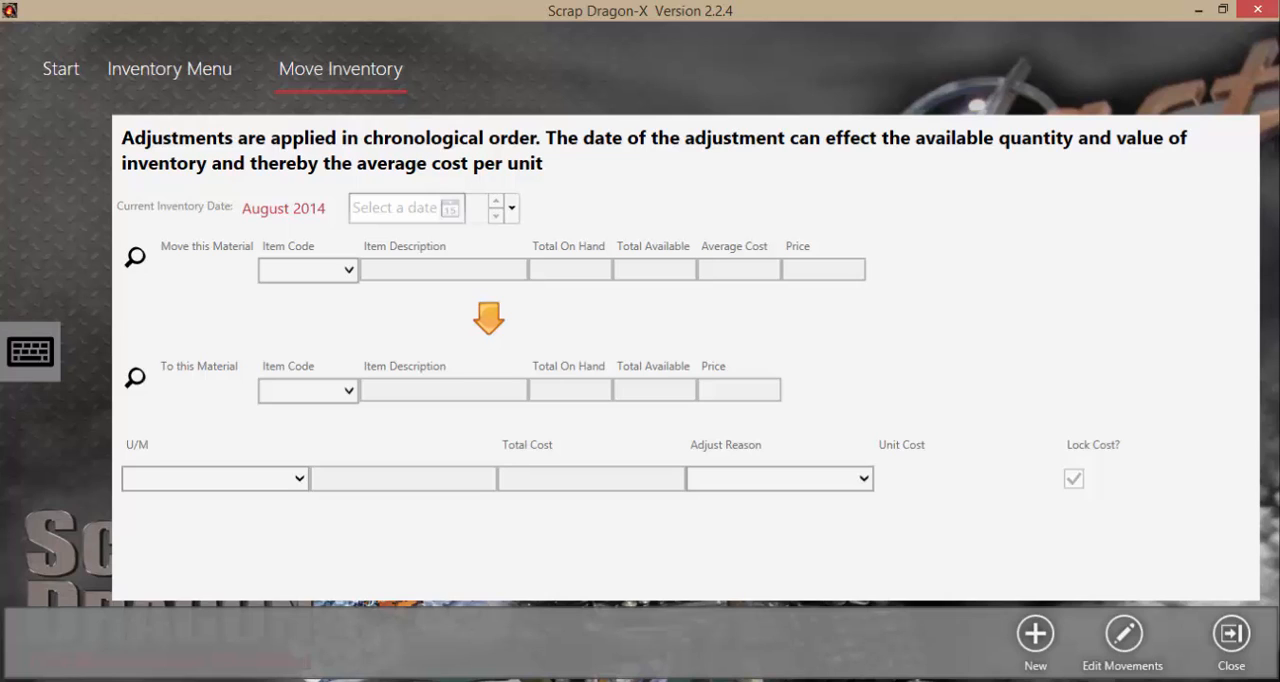
click(1035, 633)
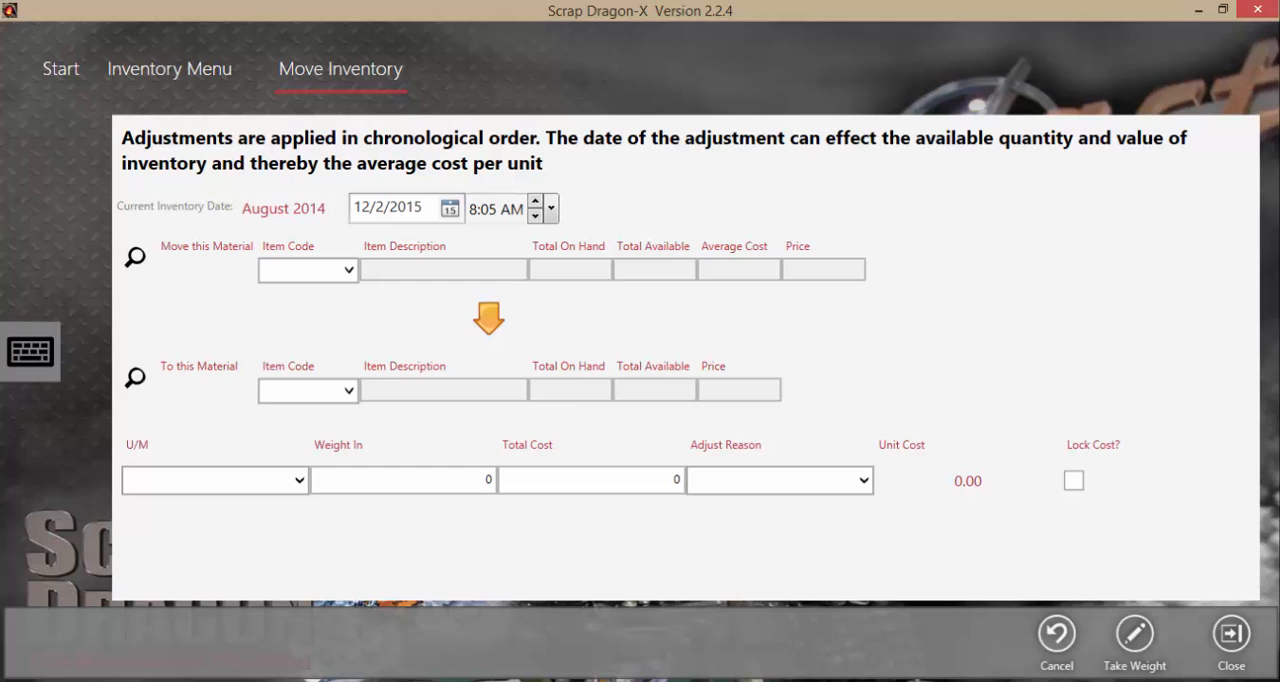
click(348, 270)
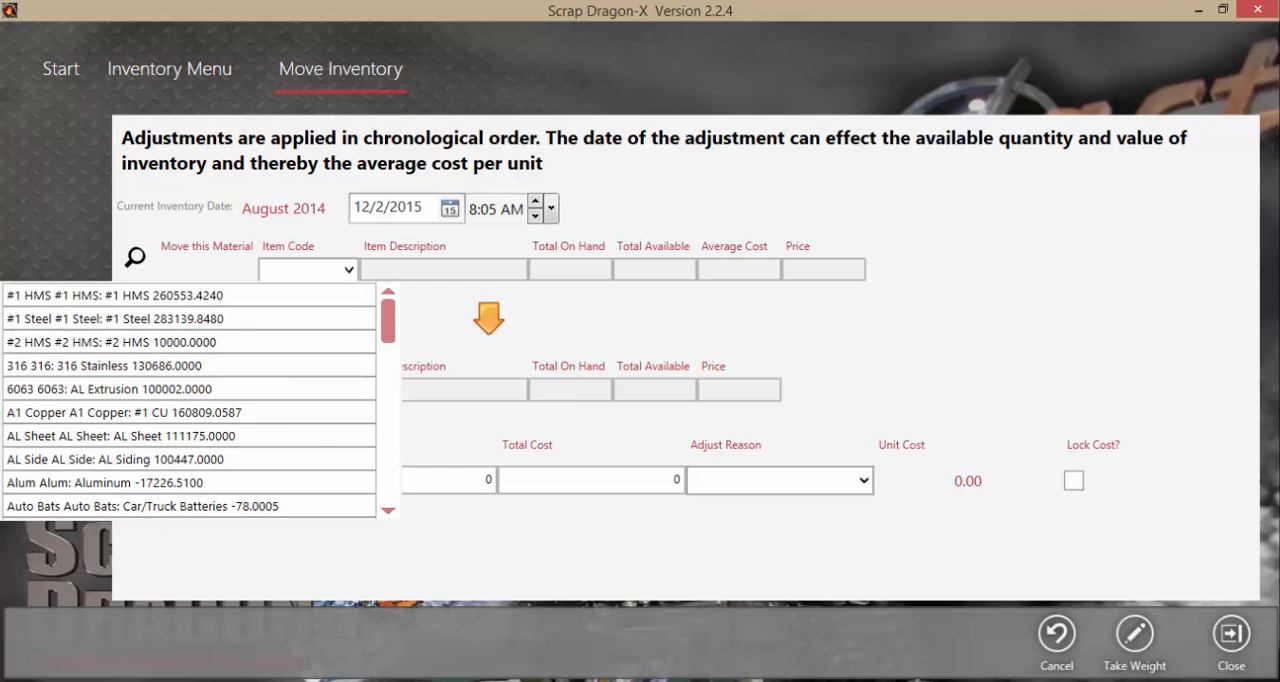
scroll(190, 400, down, 3)
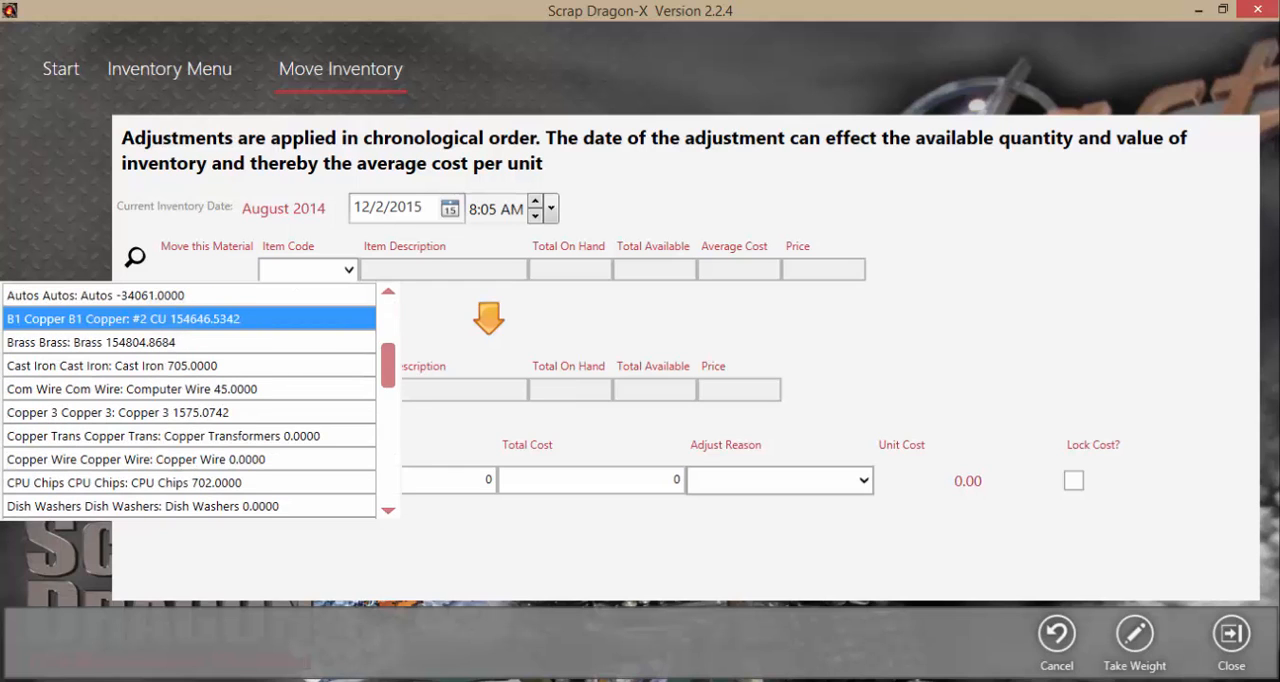
click(190, 319)
click(324, 391)
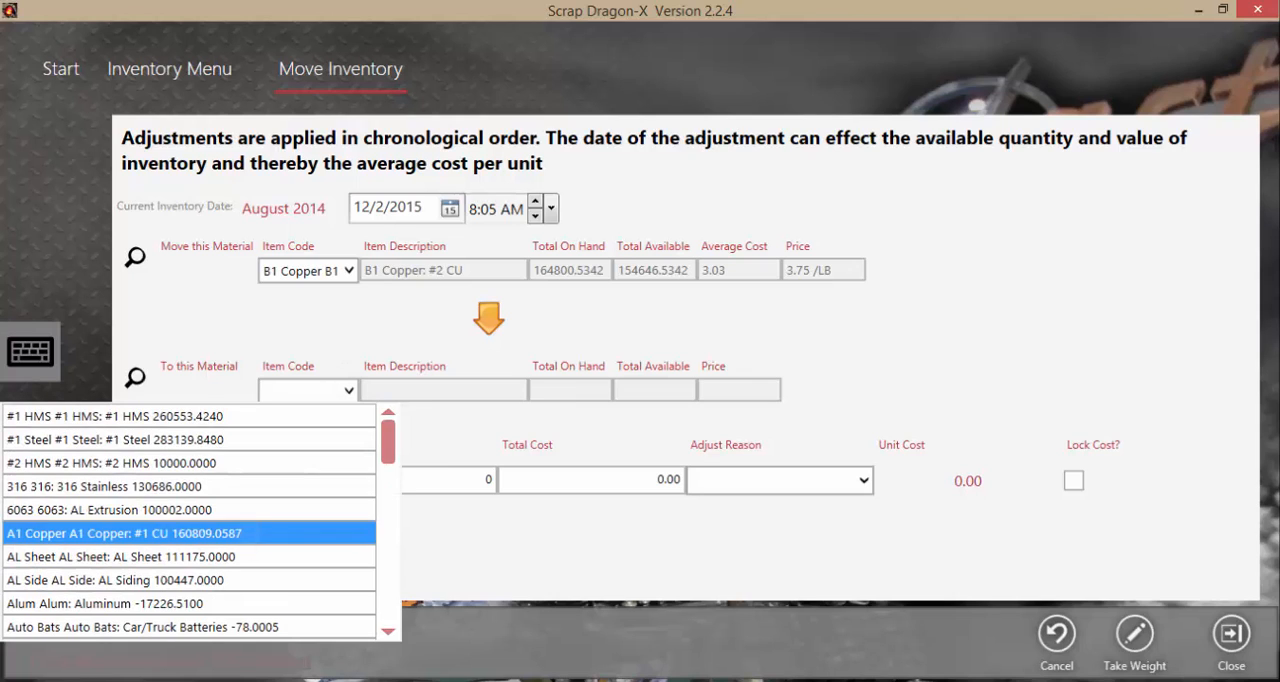
click(190, 533)
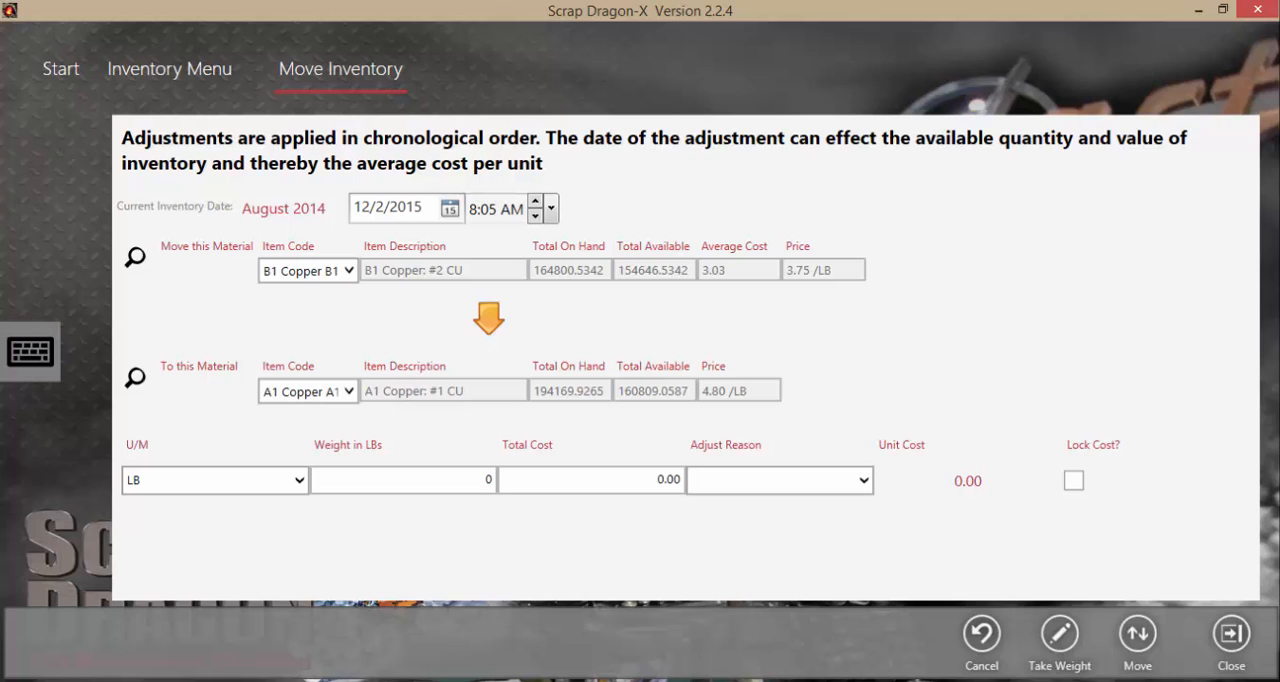
Set the movement's weight to 40 LB and its adjust reason to Upgrade
click(486, 480)
text(40)
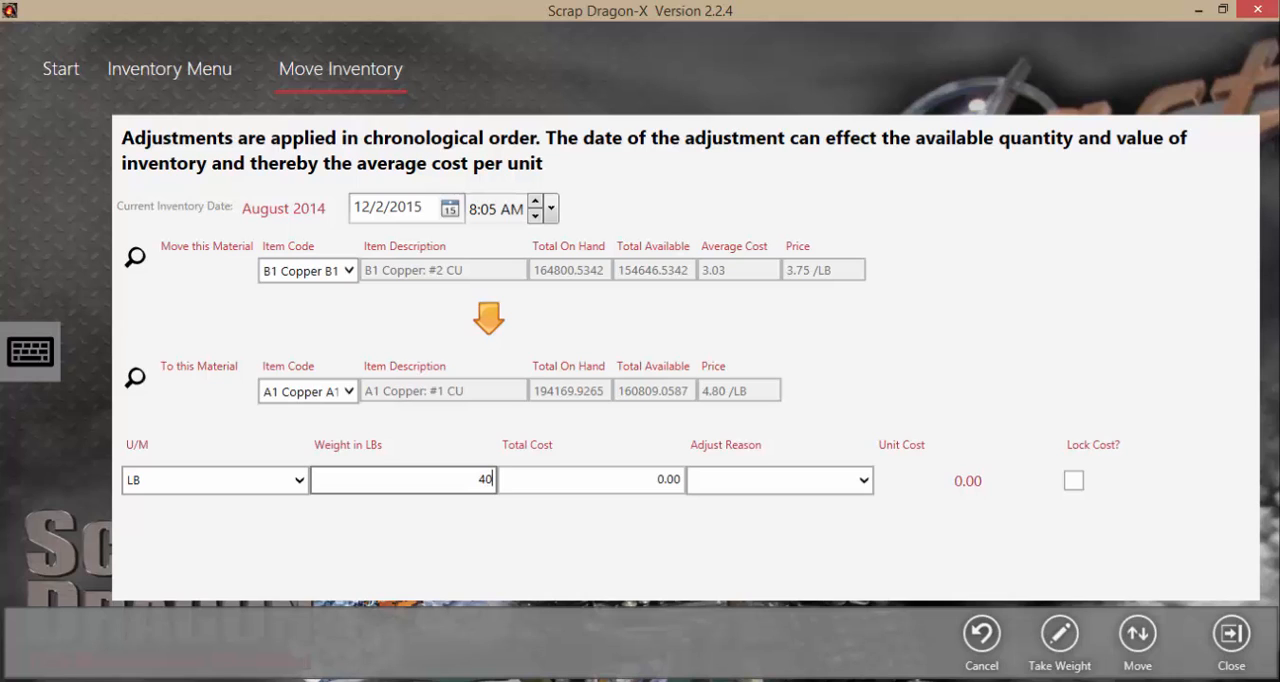
key(Tab)
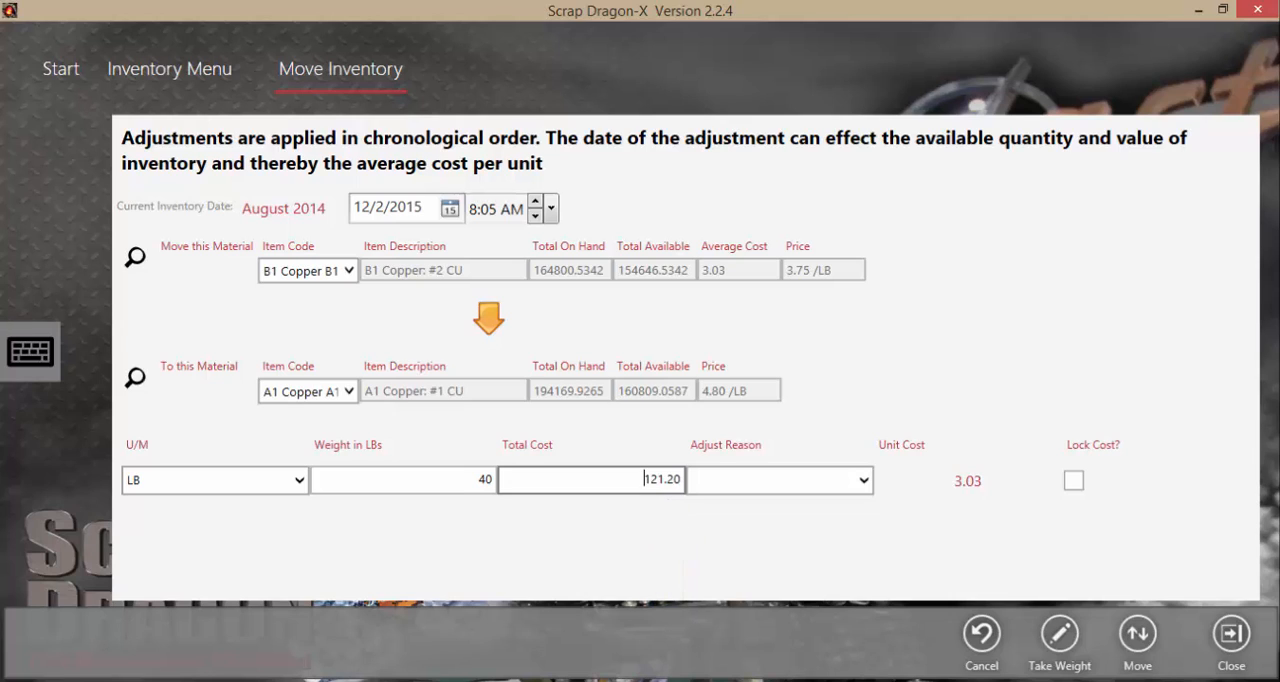
click(863, 481)
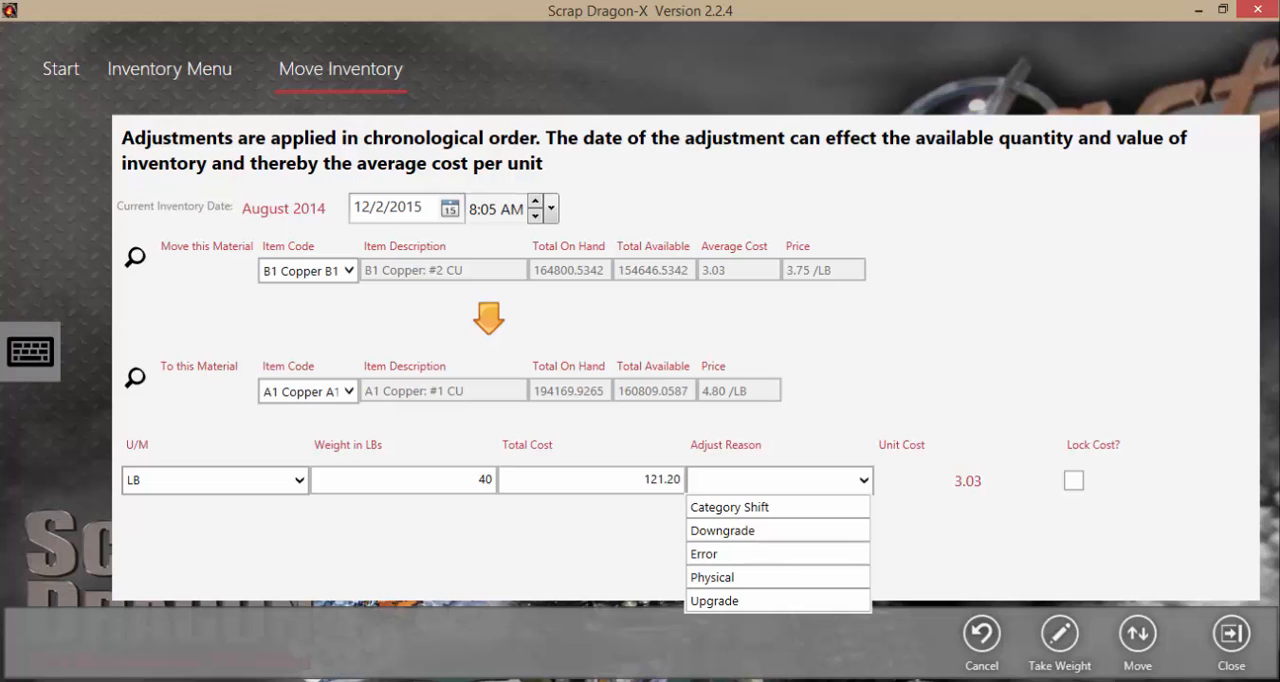
click(716, 601)
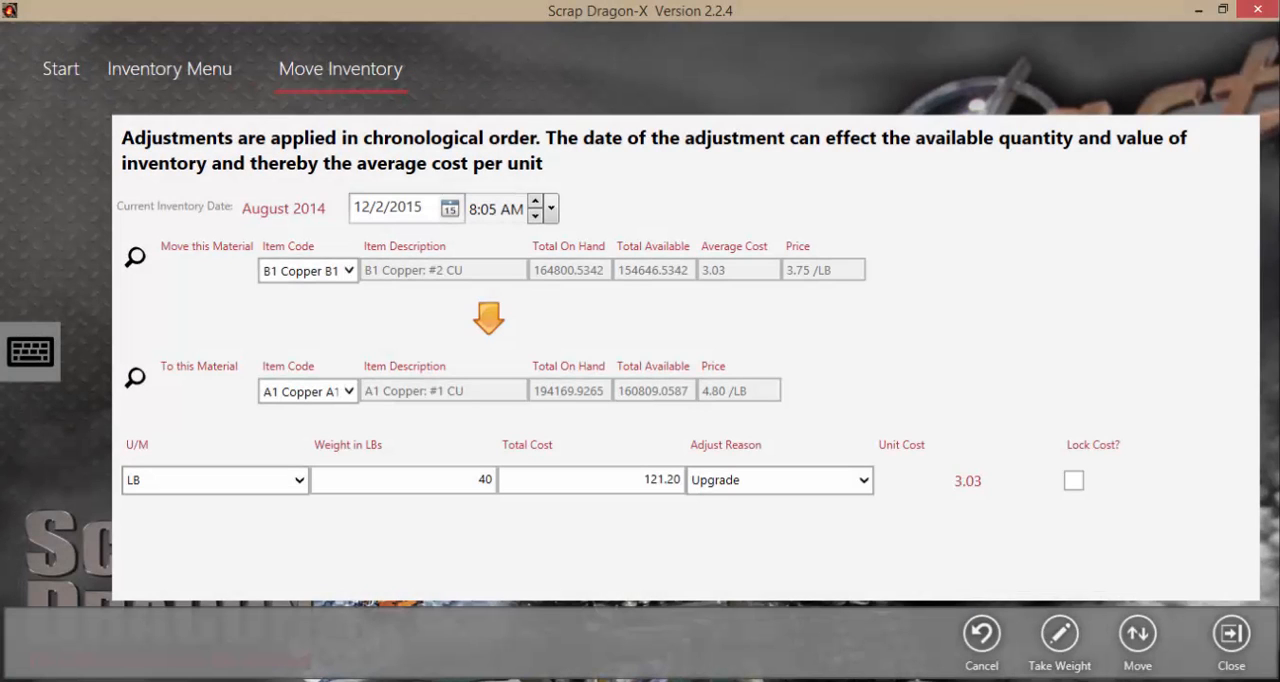
Move the inventory from B1 Copper to A1 Copper, and return to the Start screen
click(1137, 634)
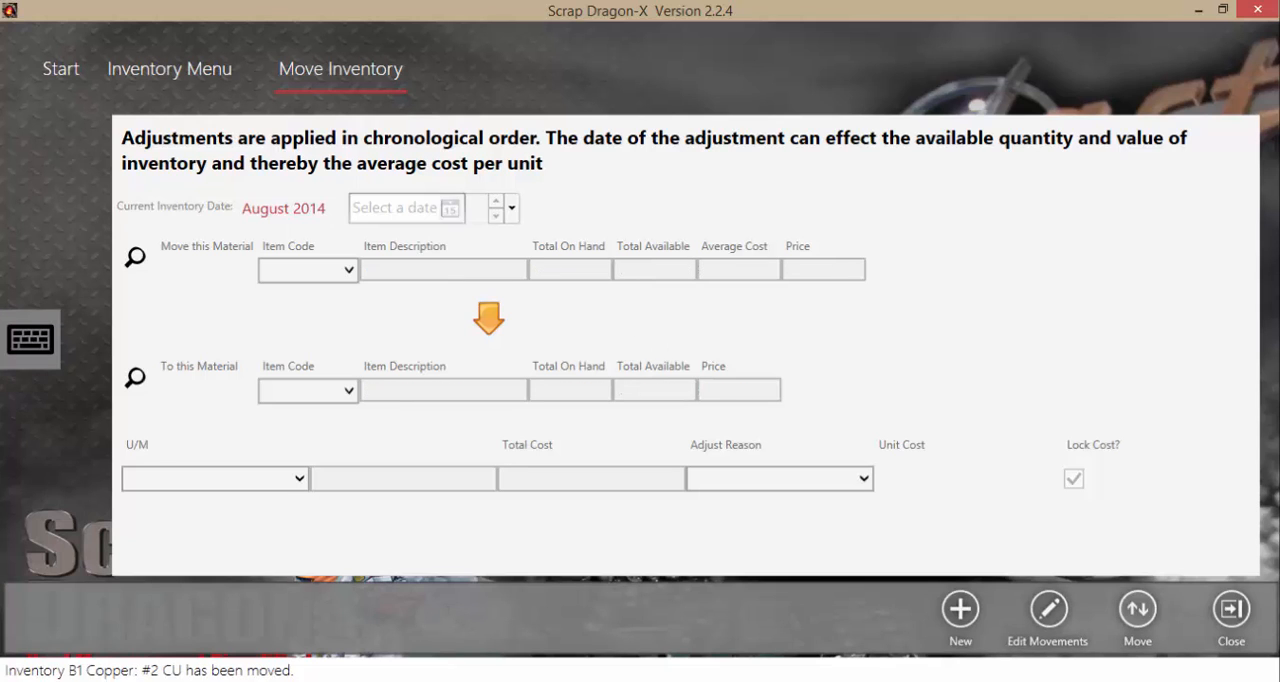
click(1231, 609)
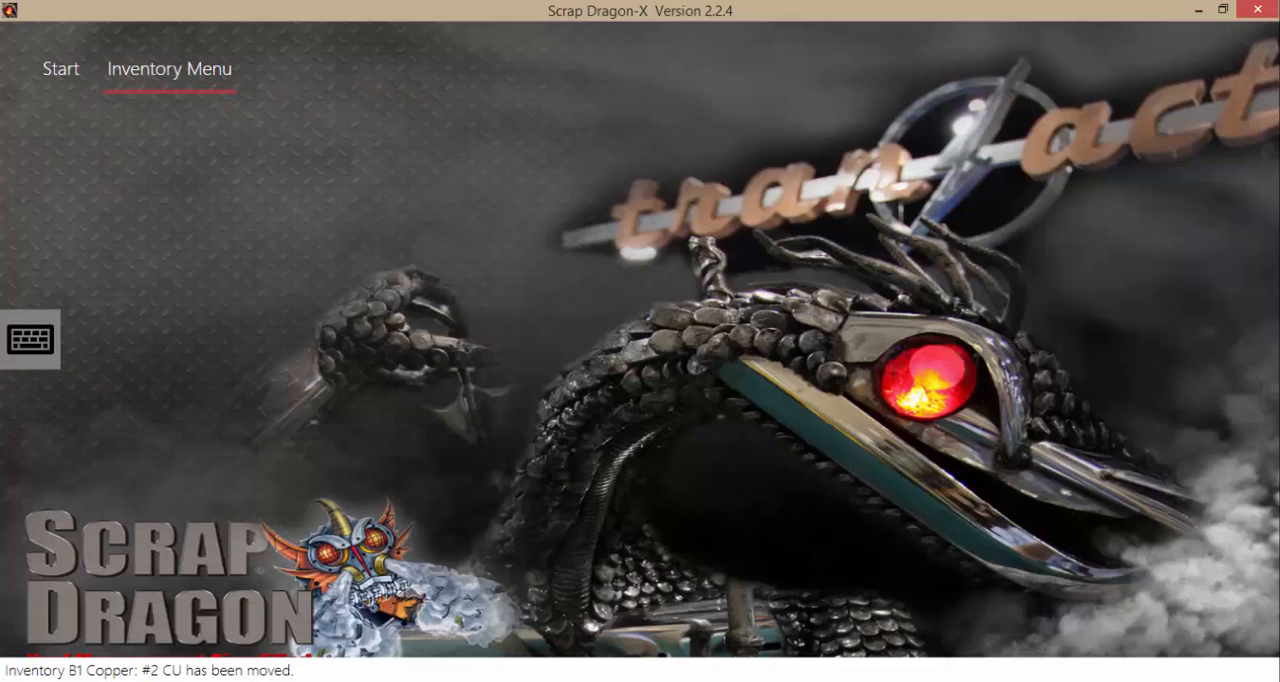
click(1231, 609)
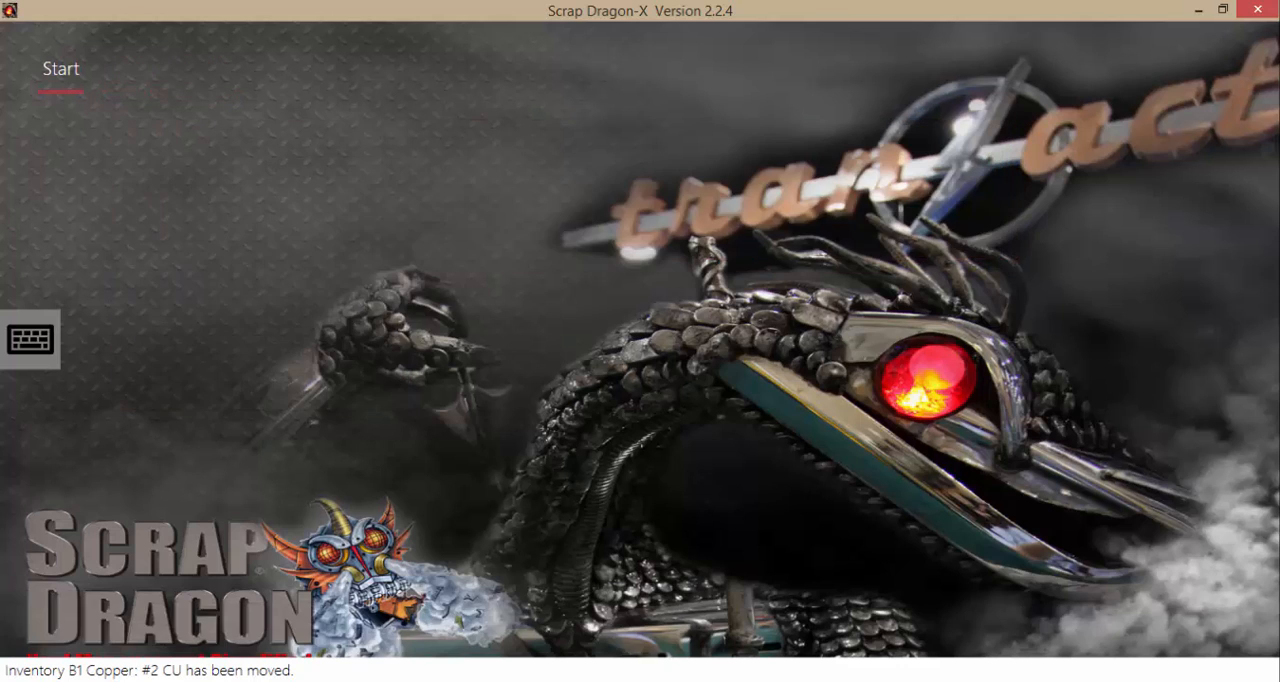